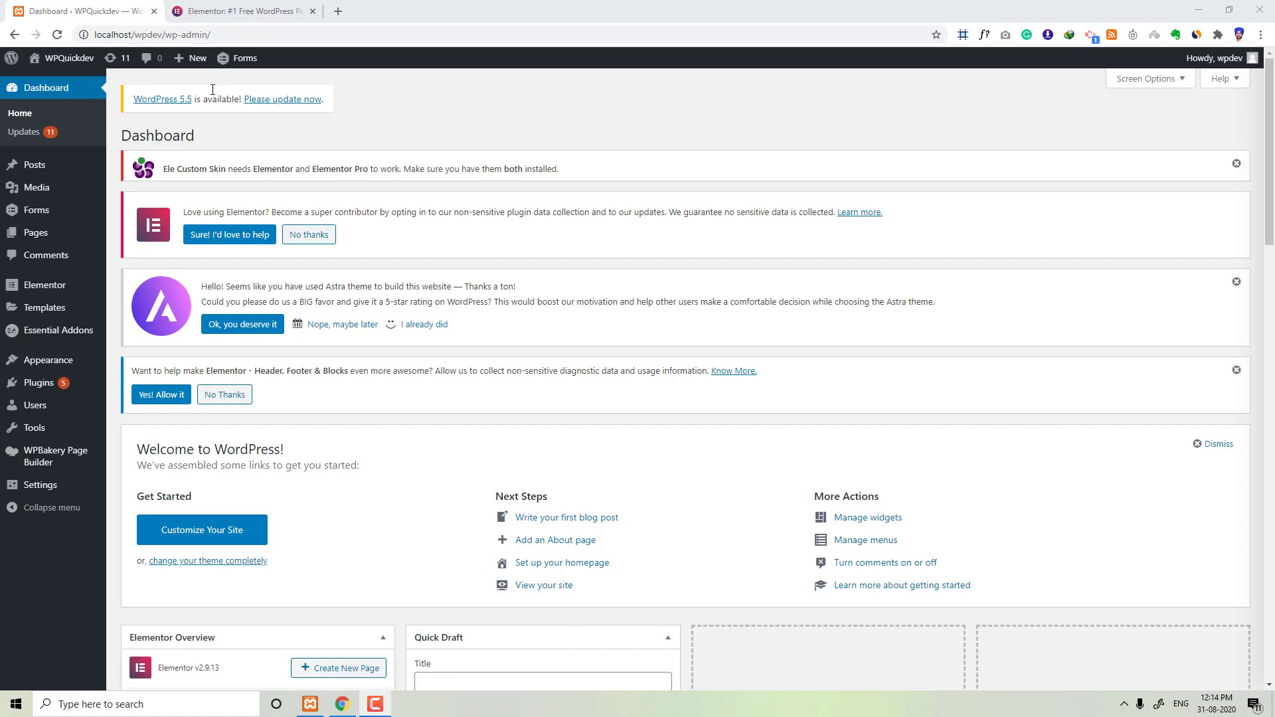
Step: Switch to the Elementor website tab and browse its homepage features
click(229, 11)
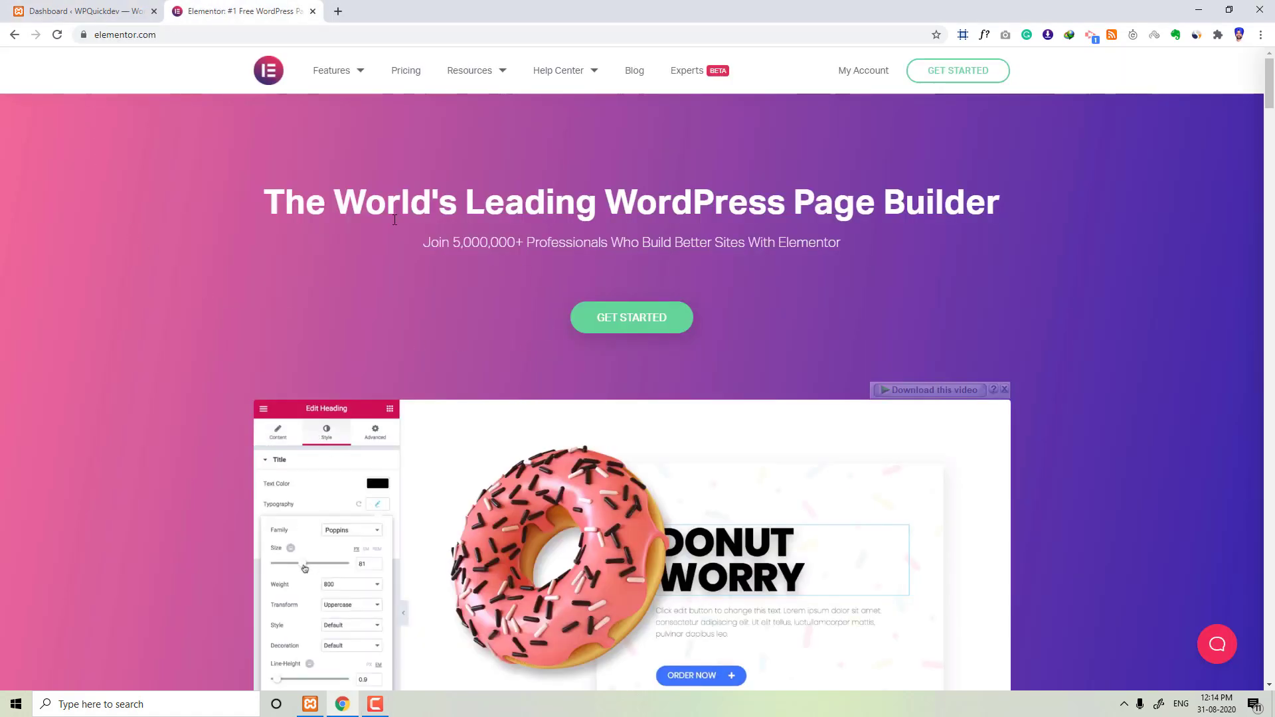
drag(264, 203, 1043, 198)
click(1049, 198)
scroll(475, 229, down, 10)
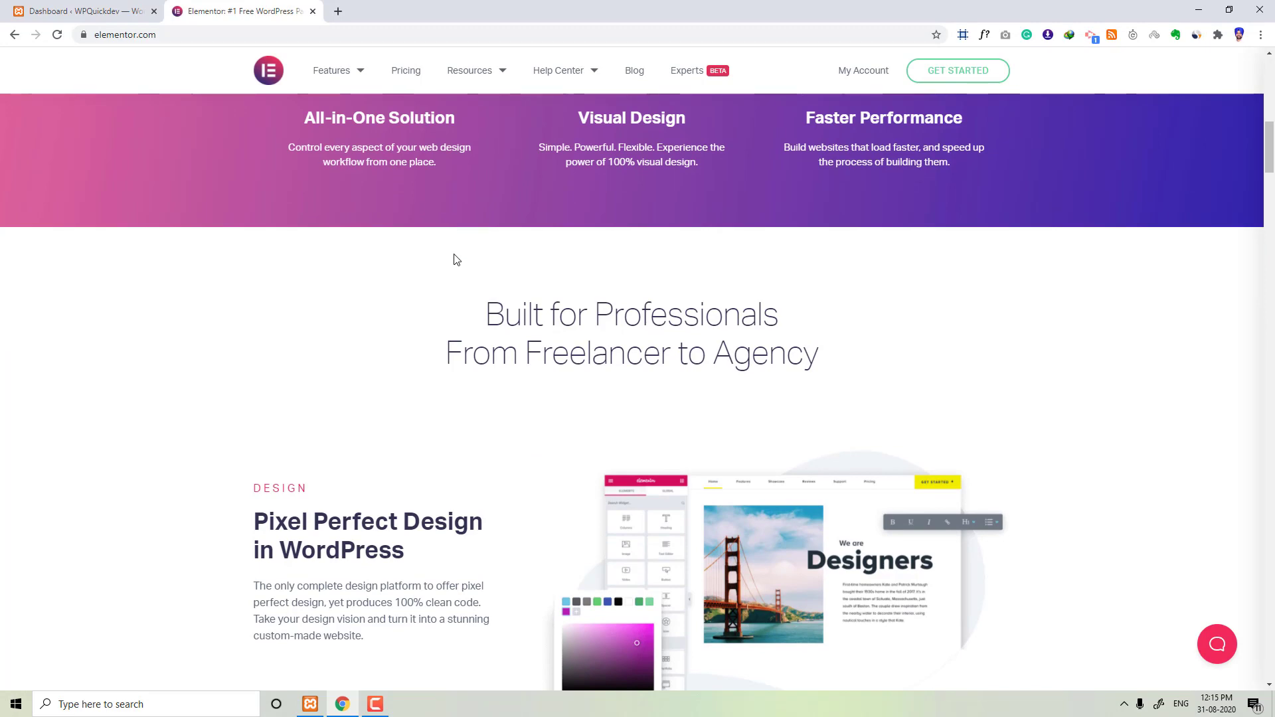
scroll(453, 256, down, 10)
scroll(446, 387, down, 18)
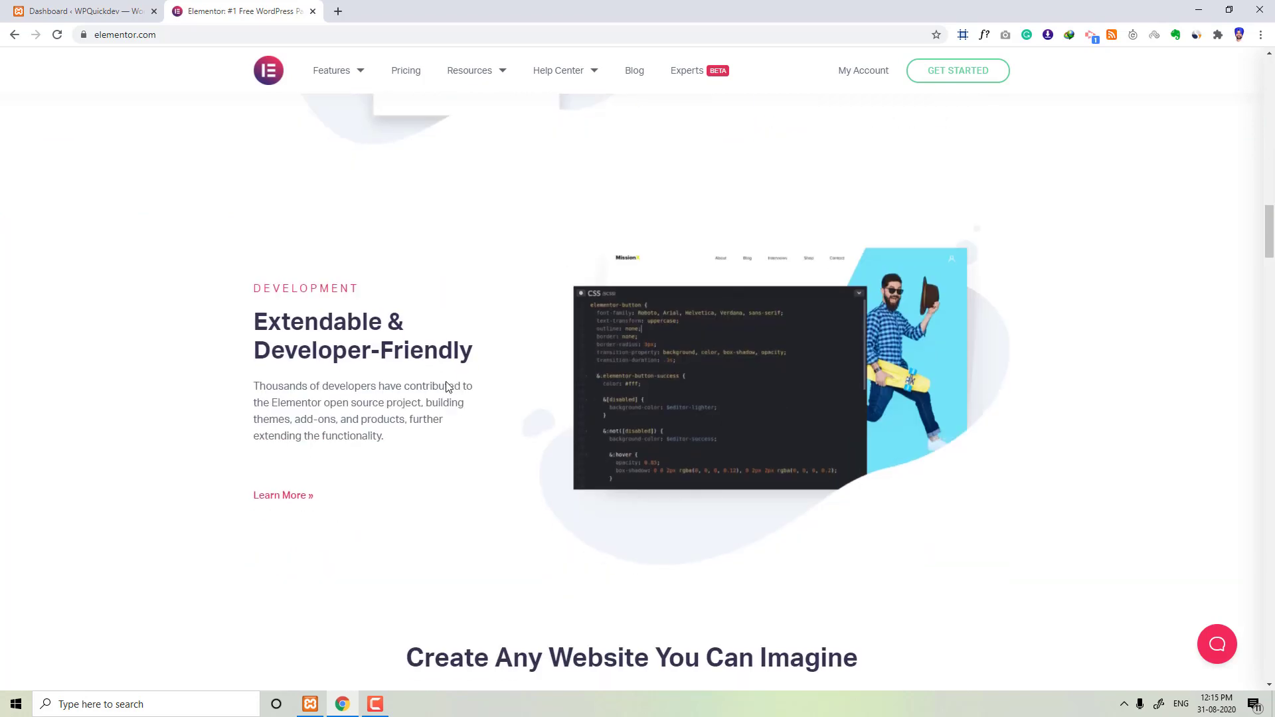
scroll(448, 387, down, 3)
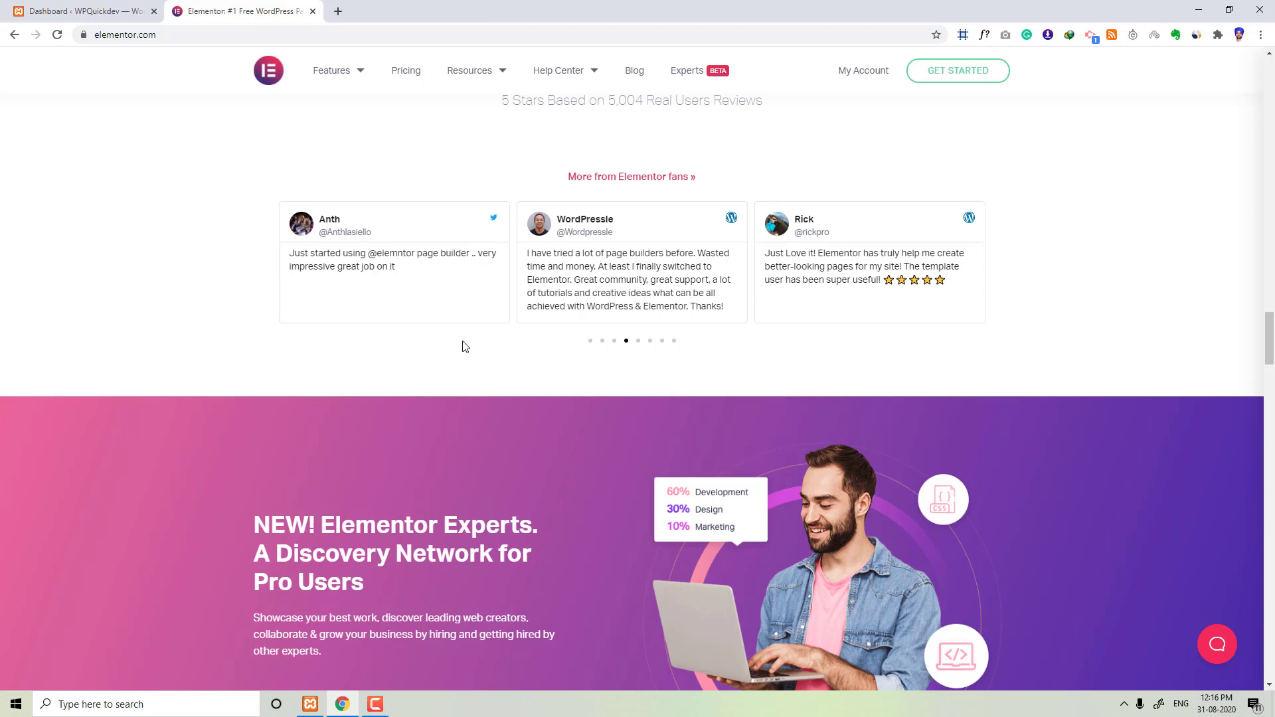
scroll(466, 347, down, 5)
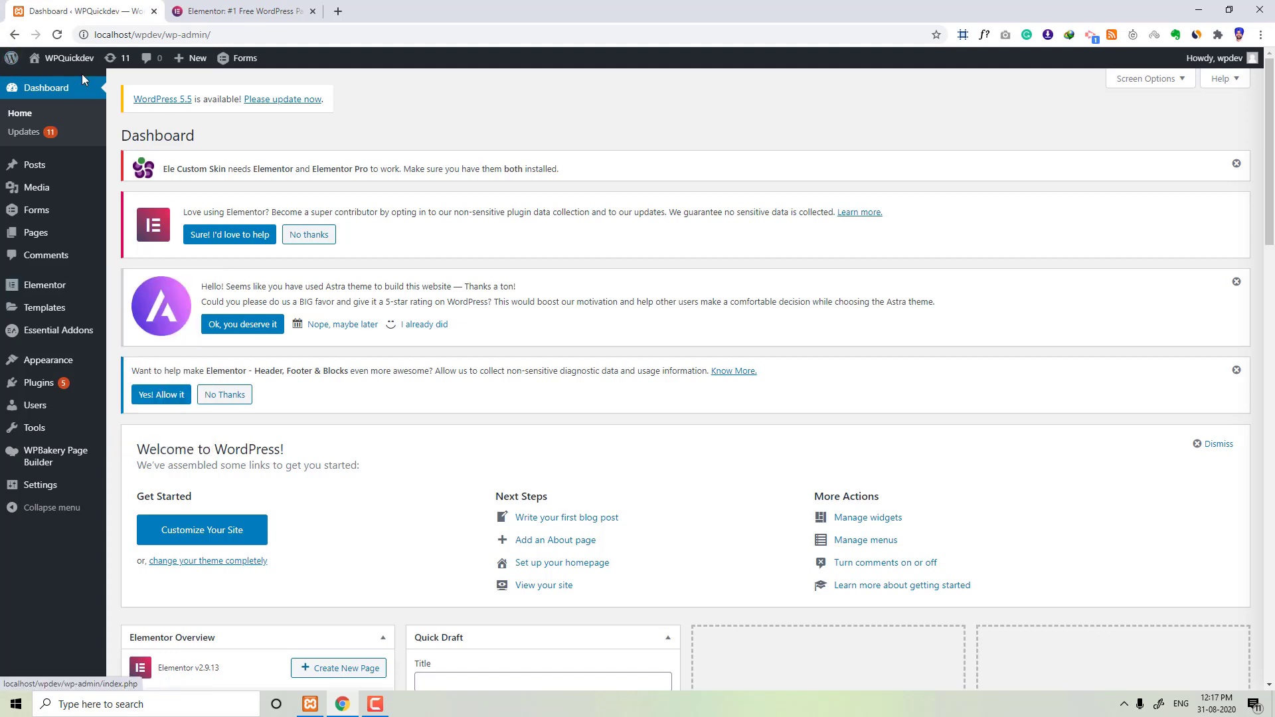
Step: Open the Add New Plugins page in the WordPress dashboard
mouse_move(39, 289)
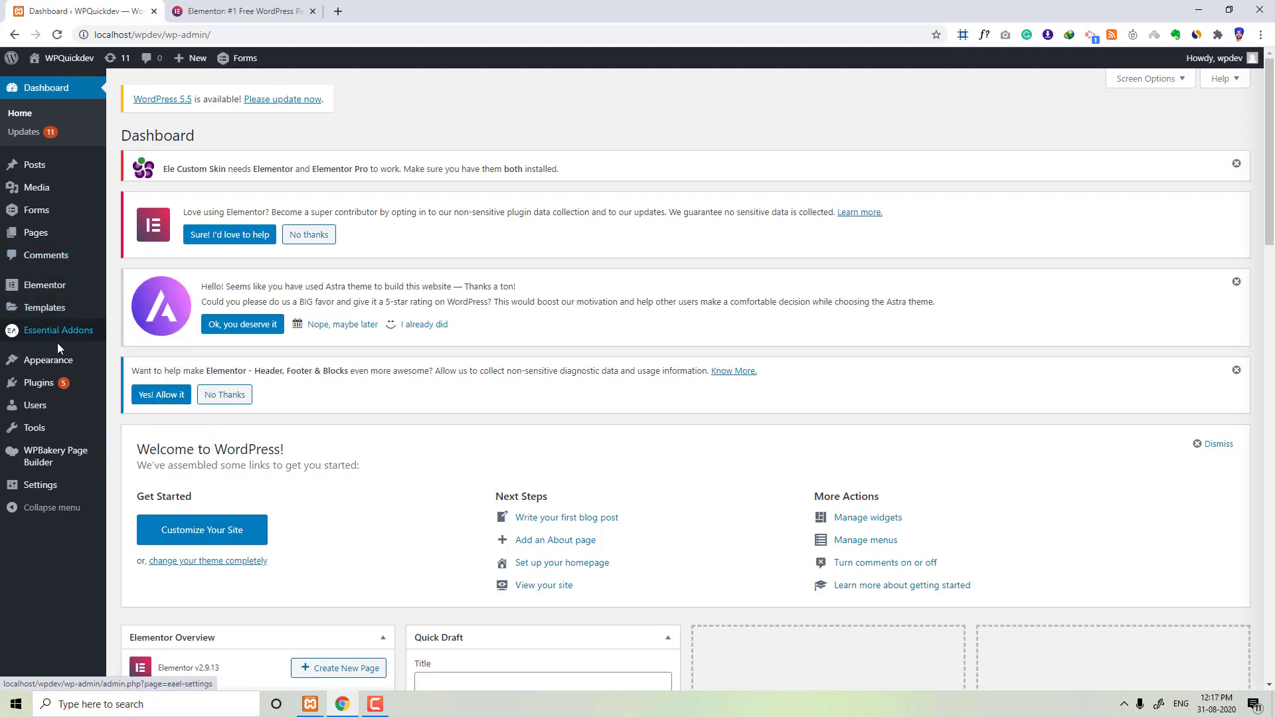
mouse_move(46, 320)
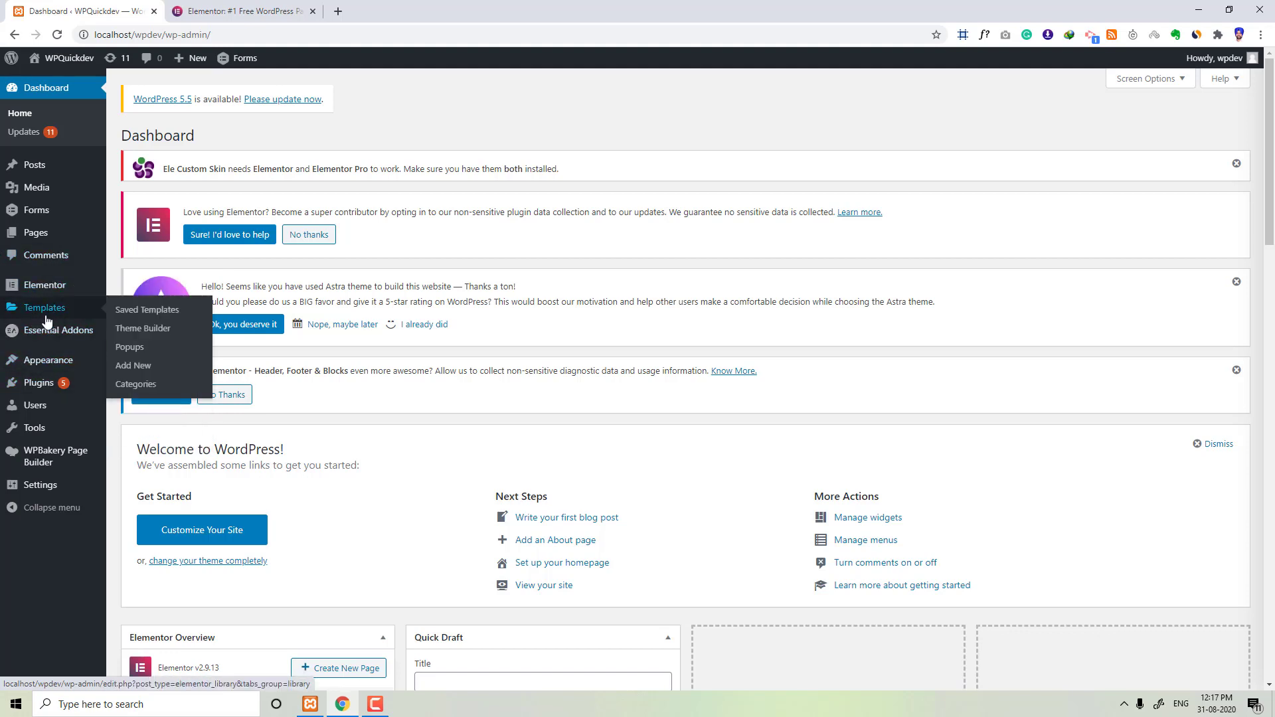
mouse_move(48, 388)
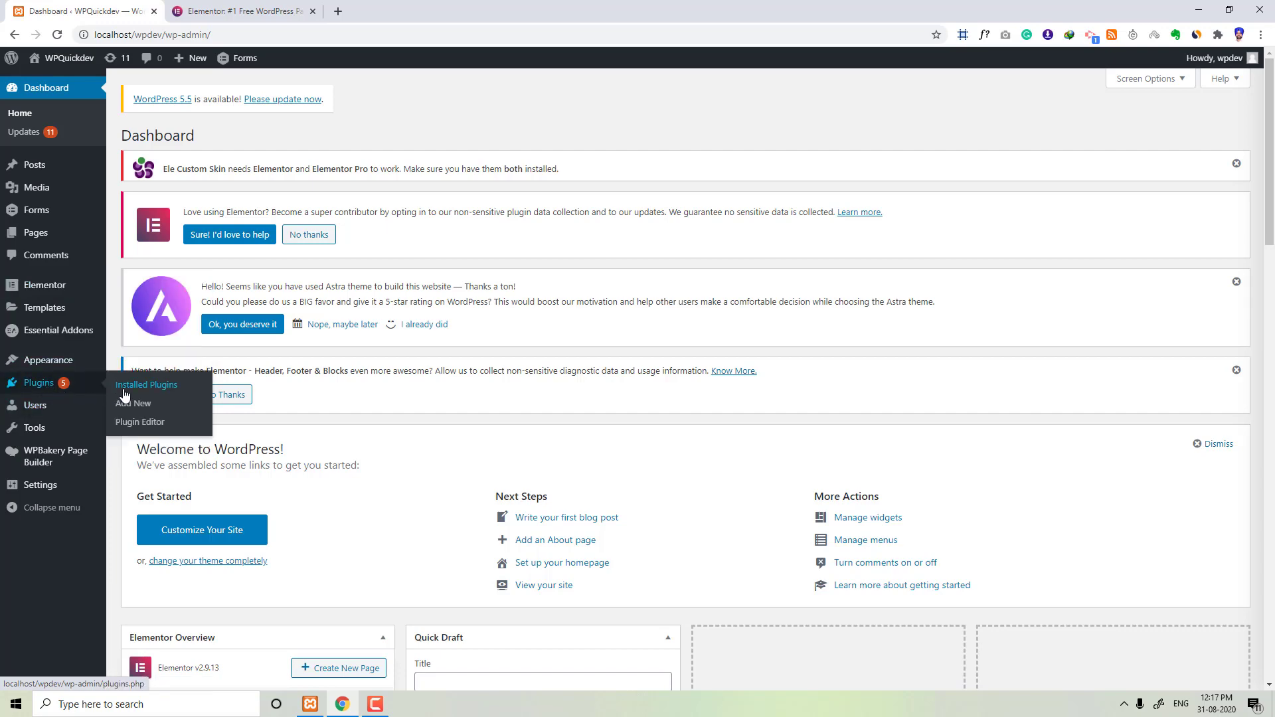
click(149, 411)
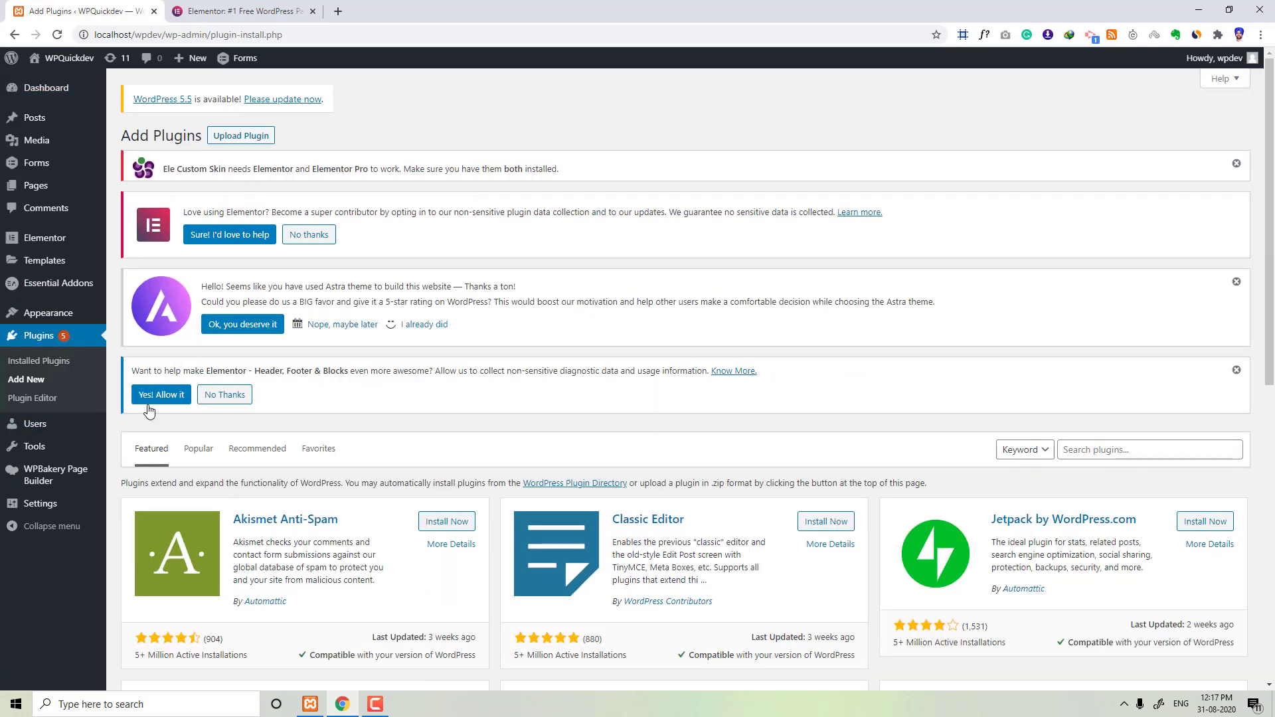
Step: Search the plugin directory for elementor
scroll(631, 358, down, 4)
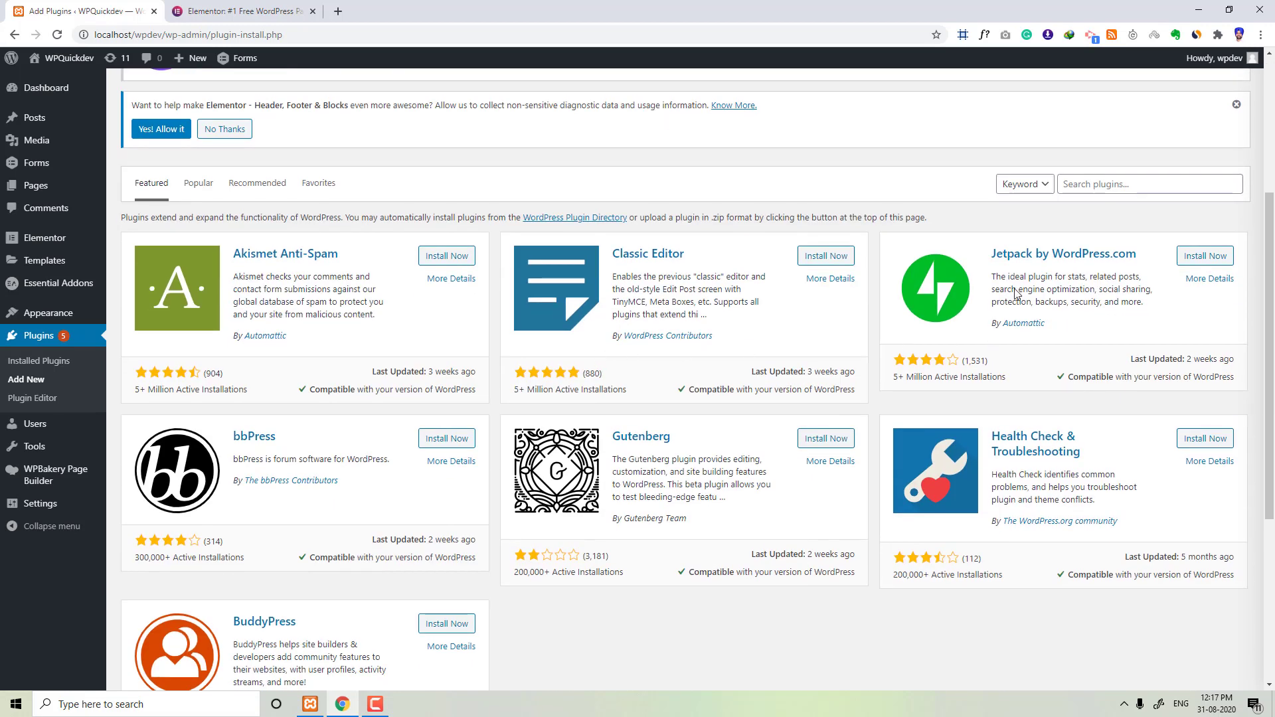
click(1088, 186)
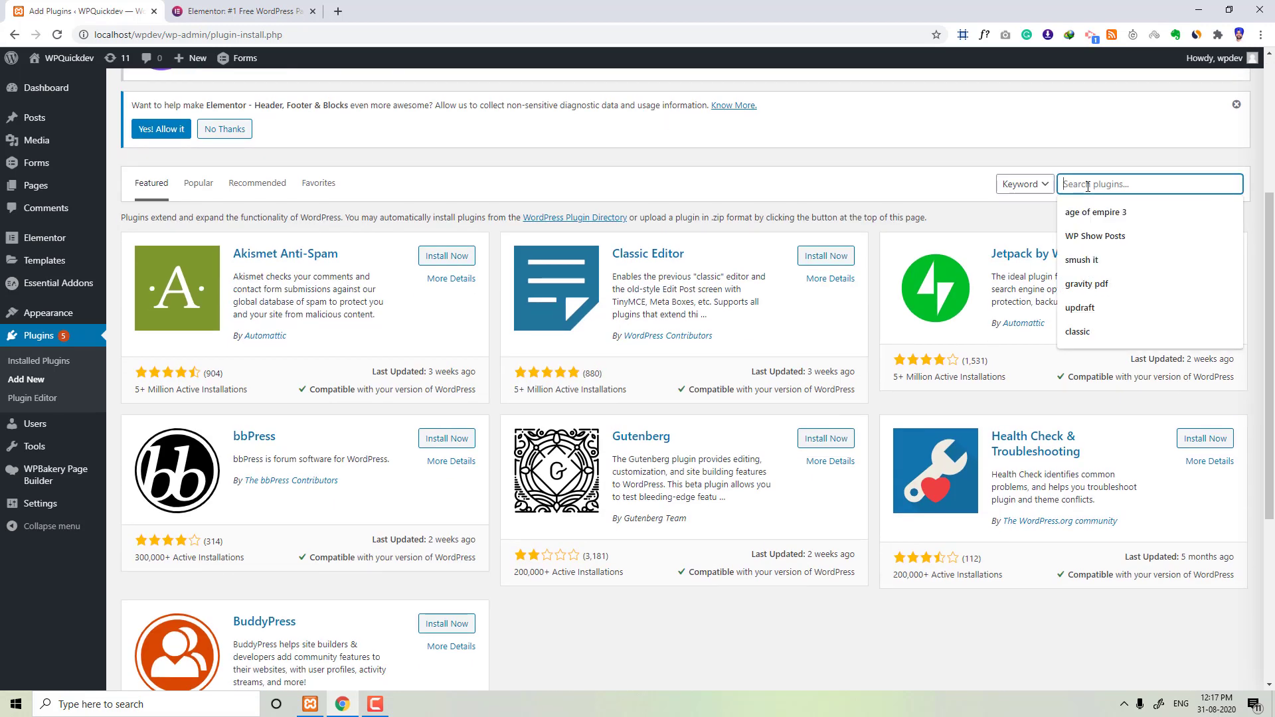
text(elemen)
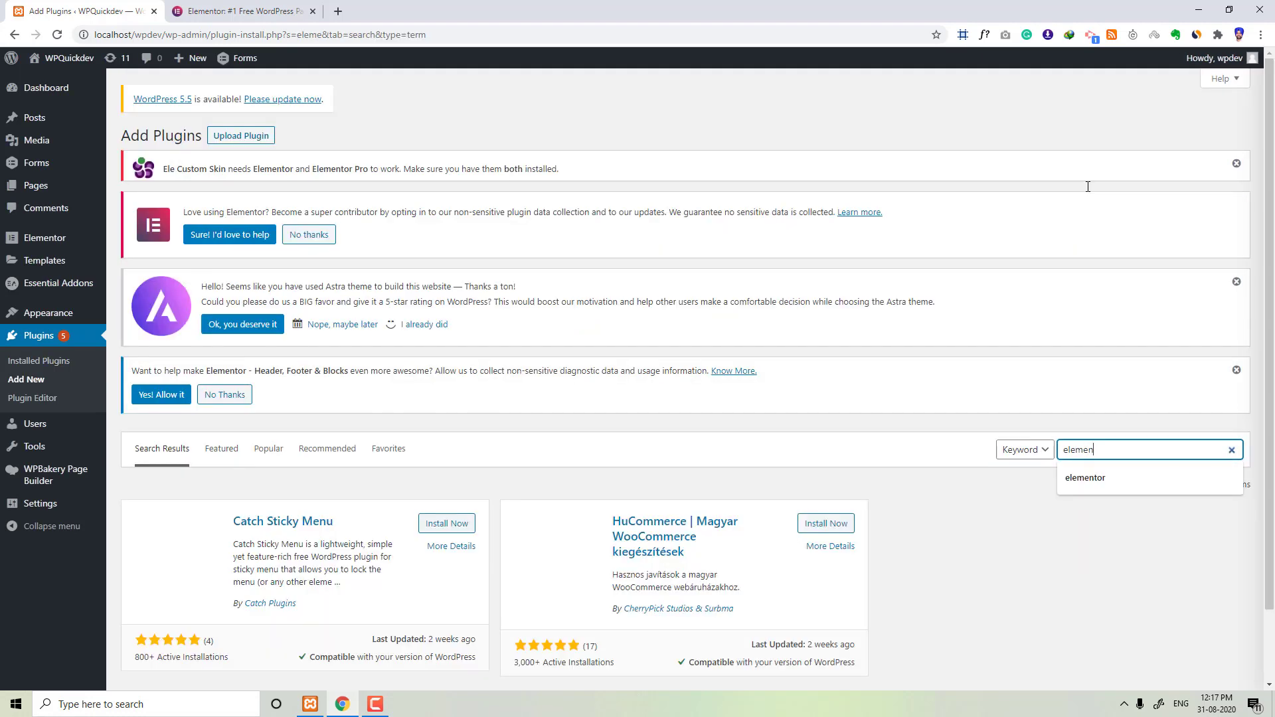
text(tor)
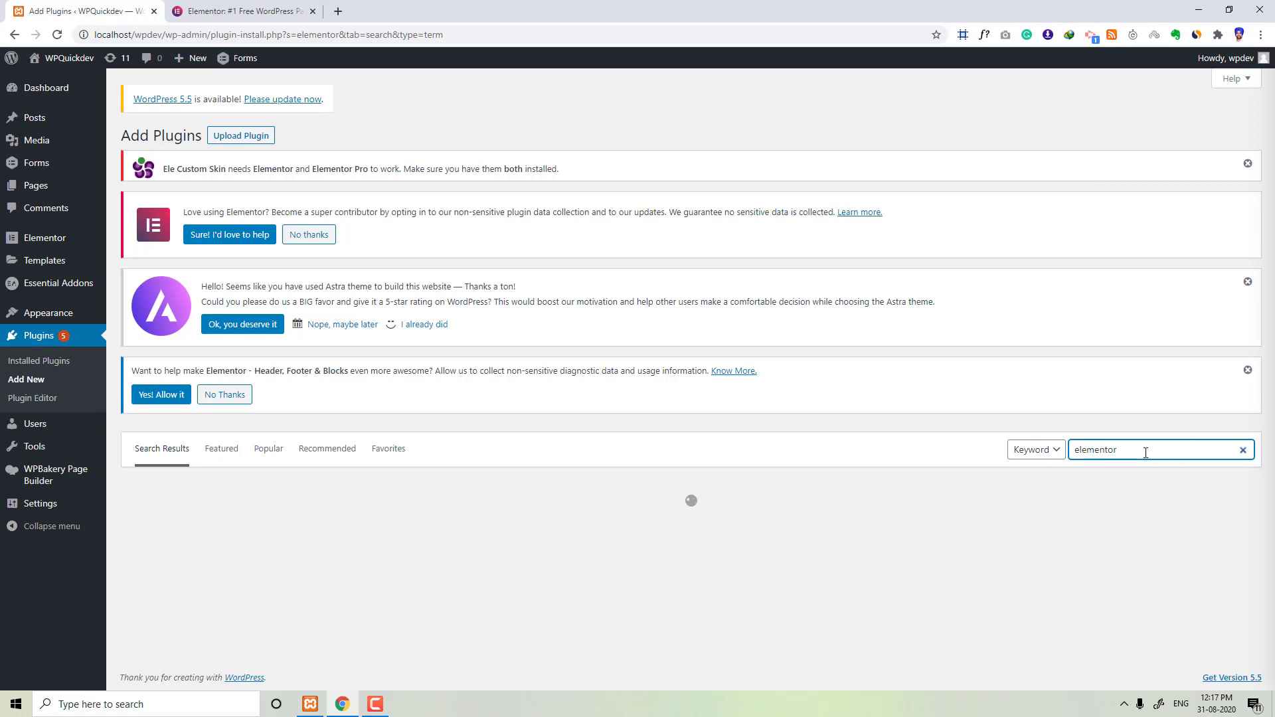
scroll(599, 474, down, 3)
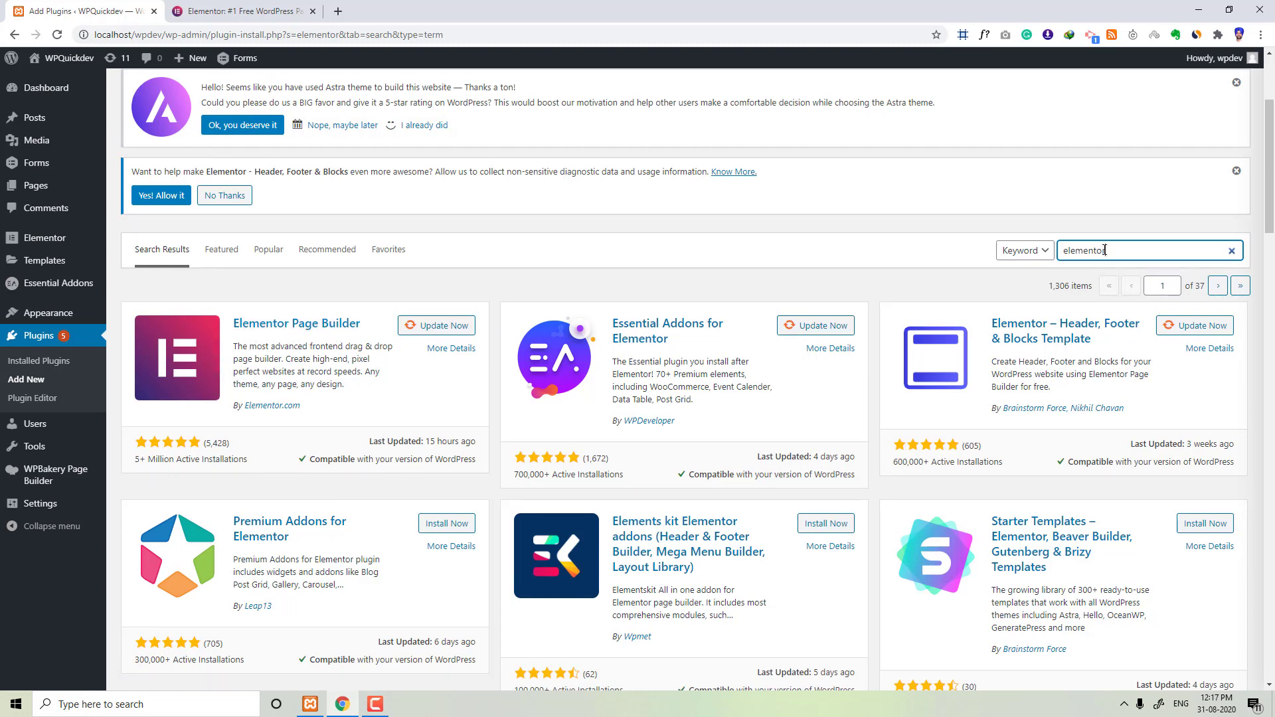
Step: Replace the plugin search with page builder and scan the results
drag(1116, 251, 1044, 254)
text(page builder)
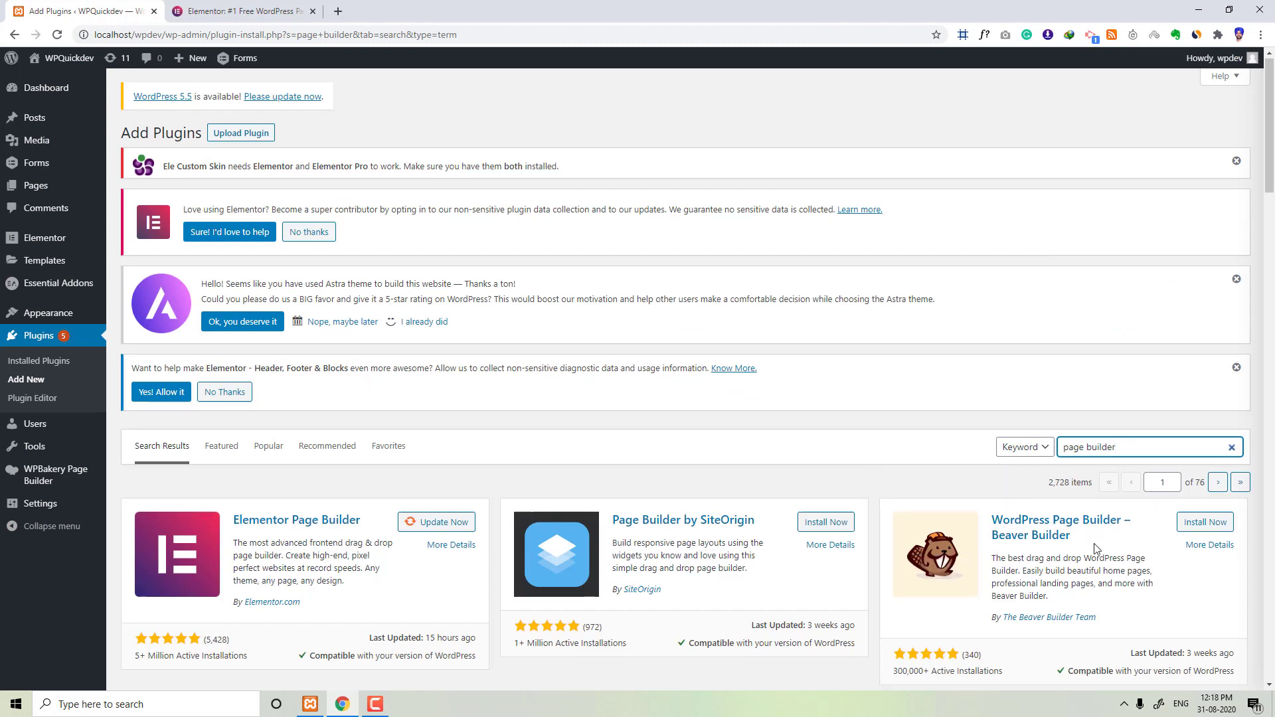
scroll(837, 518, down, 3)
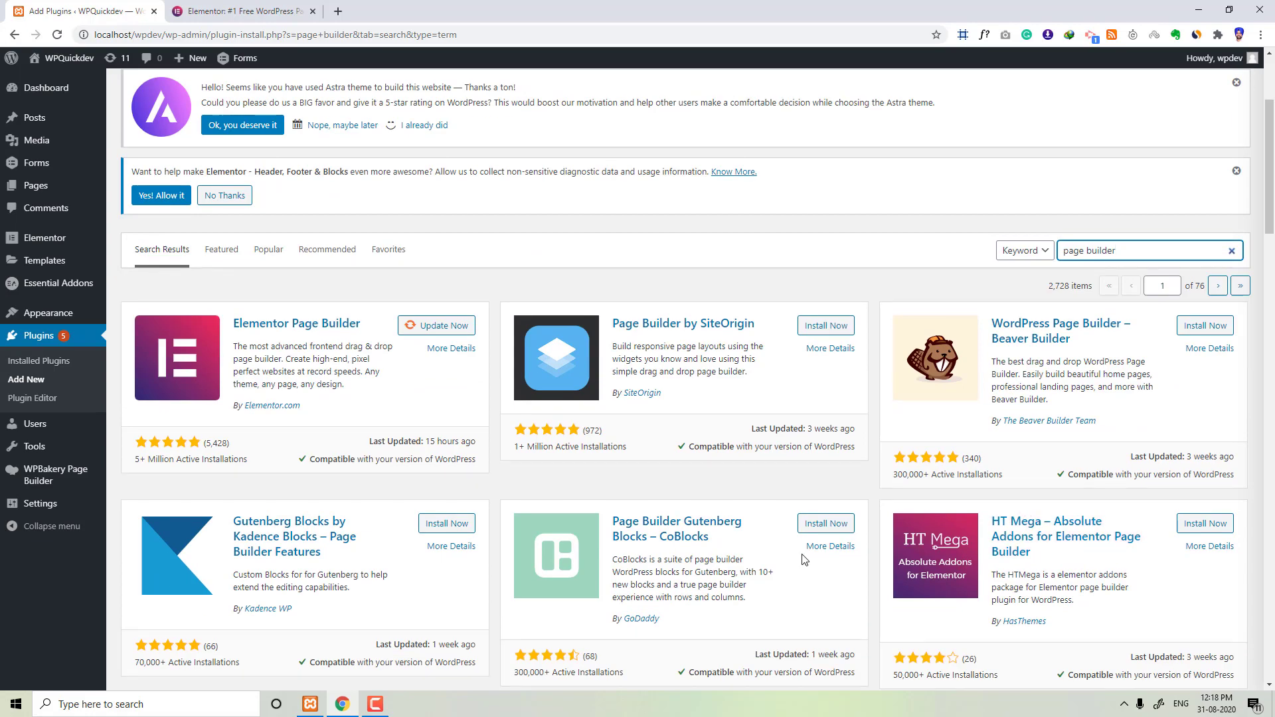
scroll(804, 560, down, 4)
scroll(800, 558, up, 6)
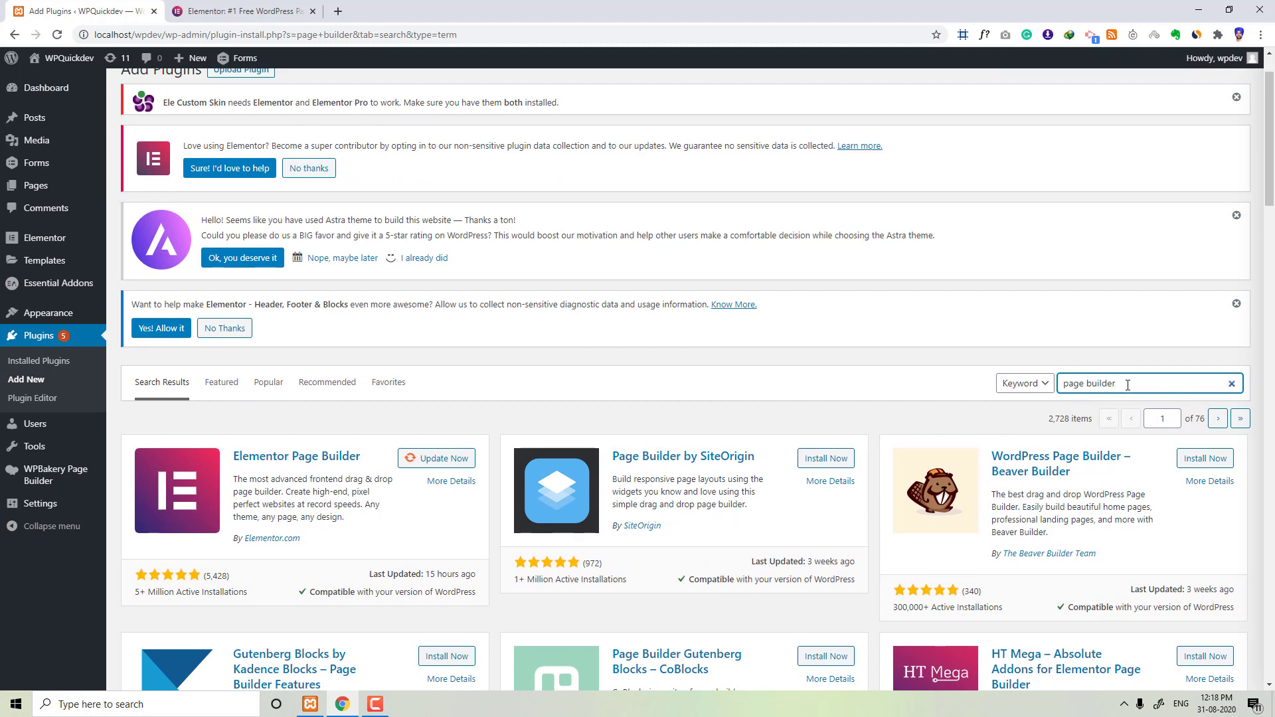
Step: Search the plugin directory for elementor again, correcting the misspelled term
key(ctrl+a)
key(BackSpace)
text(el)
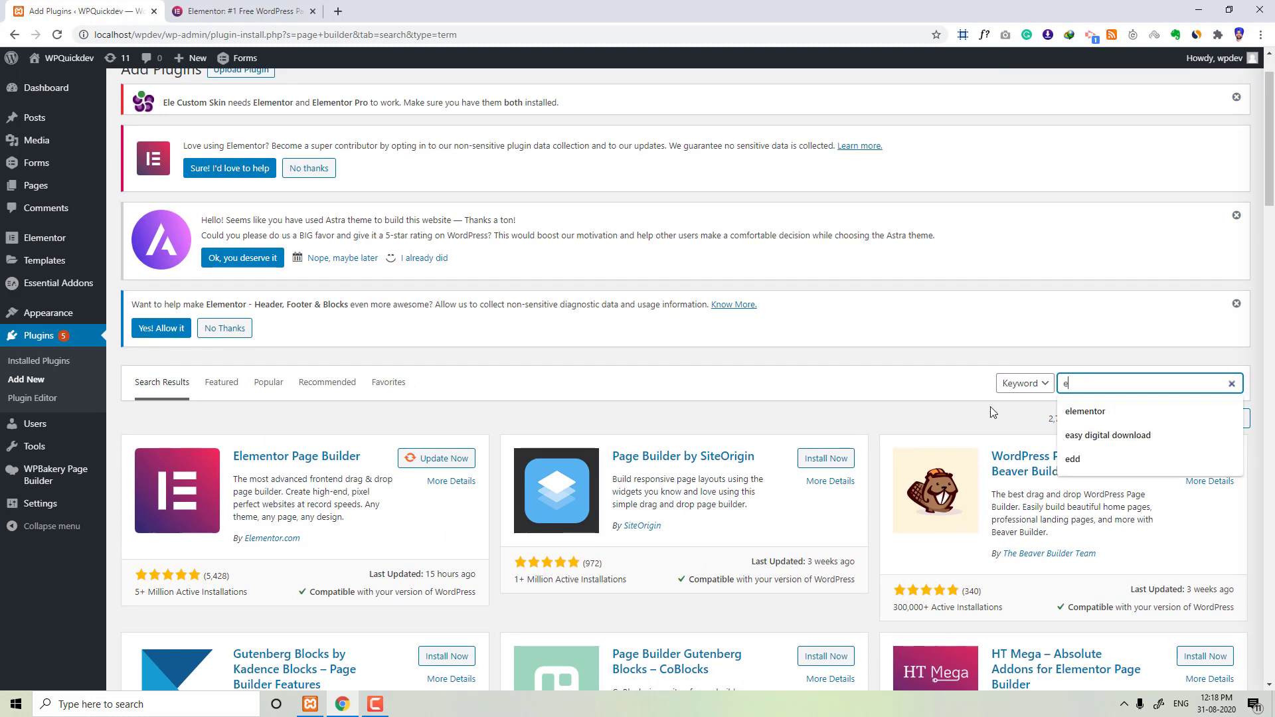
text(emetor)
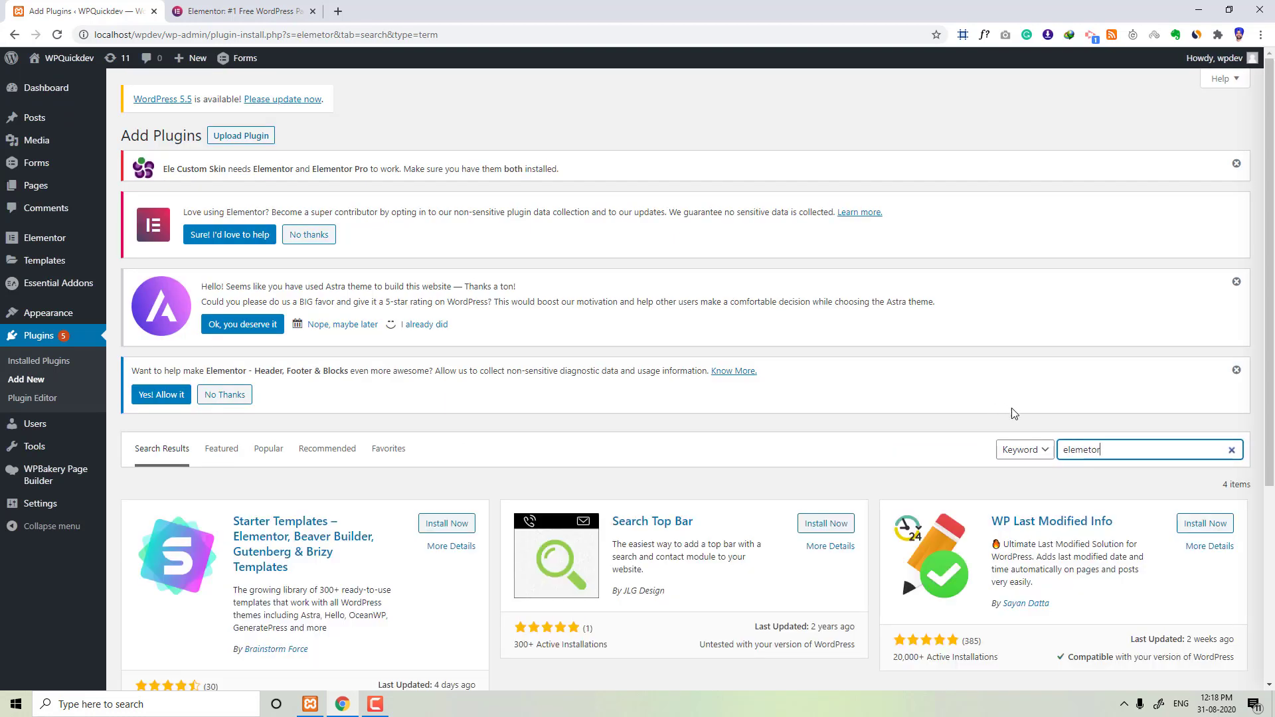
key(shift+Left)
key(shift+Left)
key(shift+Left)
text(ntor)
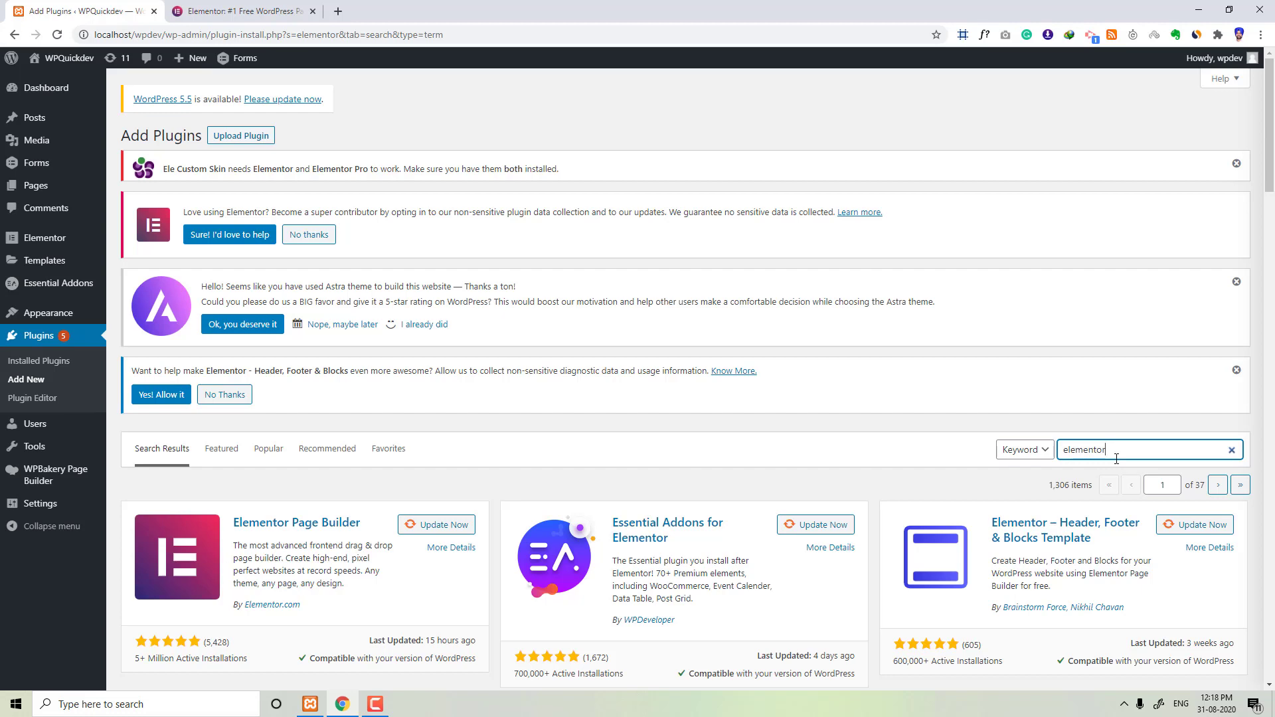
Step: Browse the elementor search results to review available Elementor add-on plugins
scroll(1117, 459, down, 2)
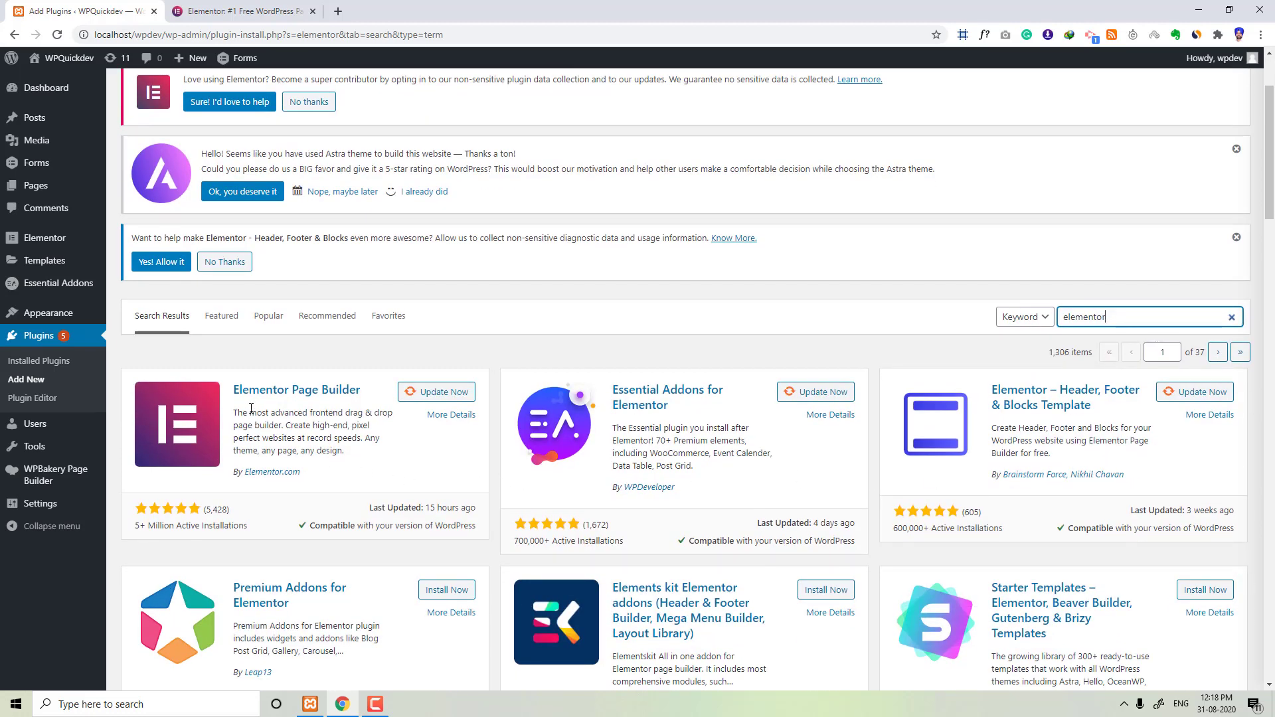
scroll(911, 407, down, 6)
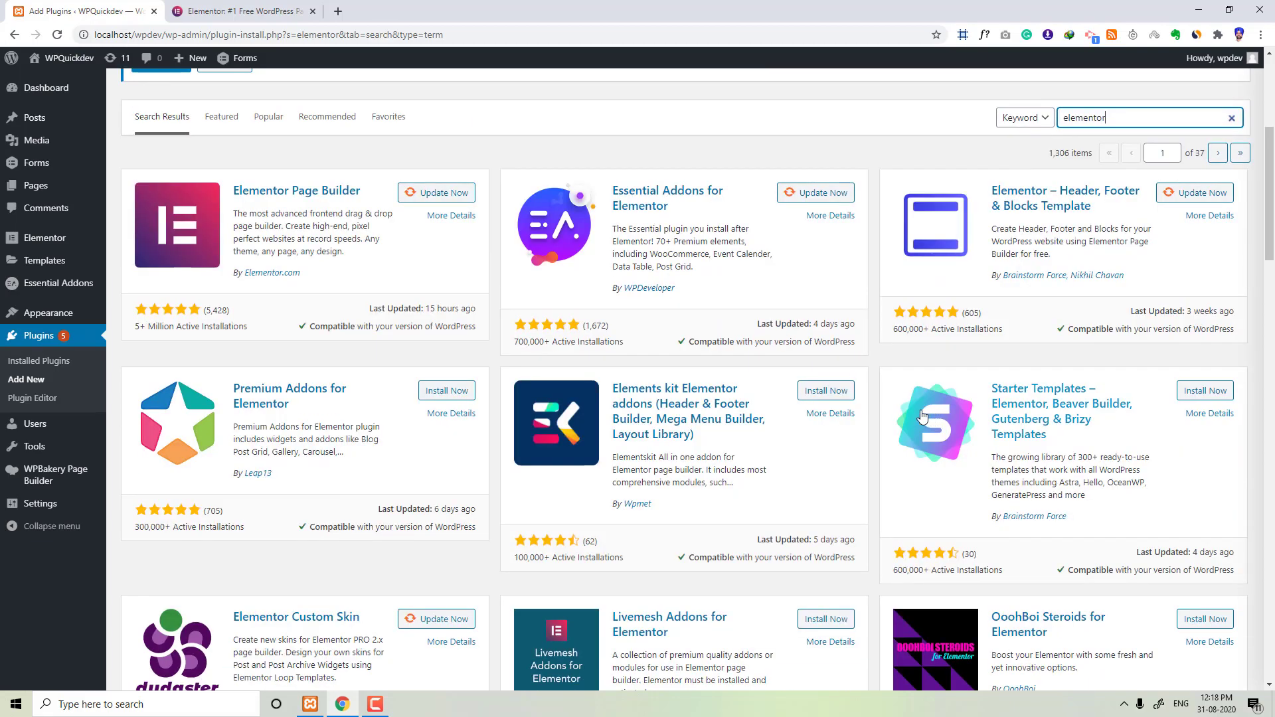
scroll(650, 399, down, 12)
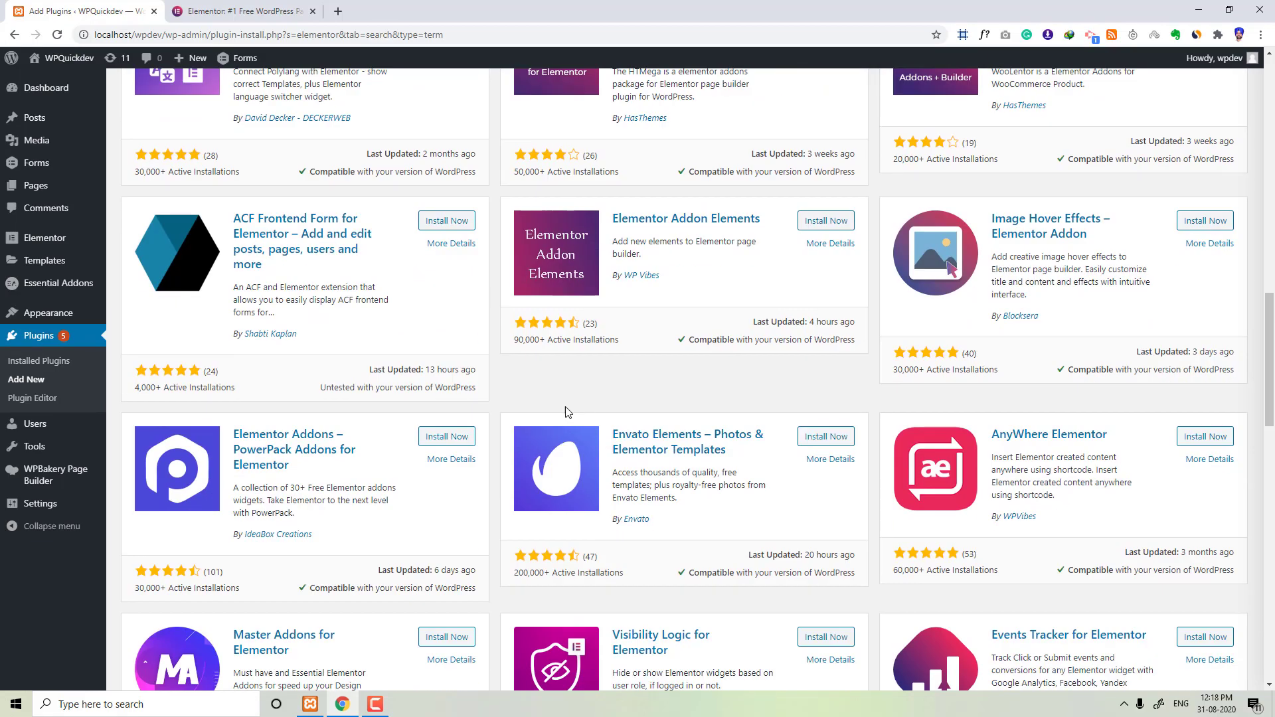
scroll(558, 413, down, 17)
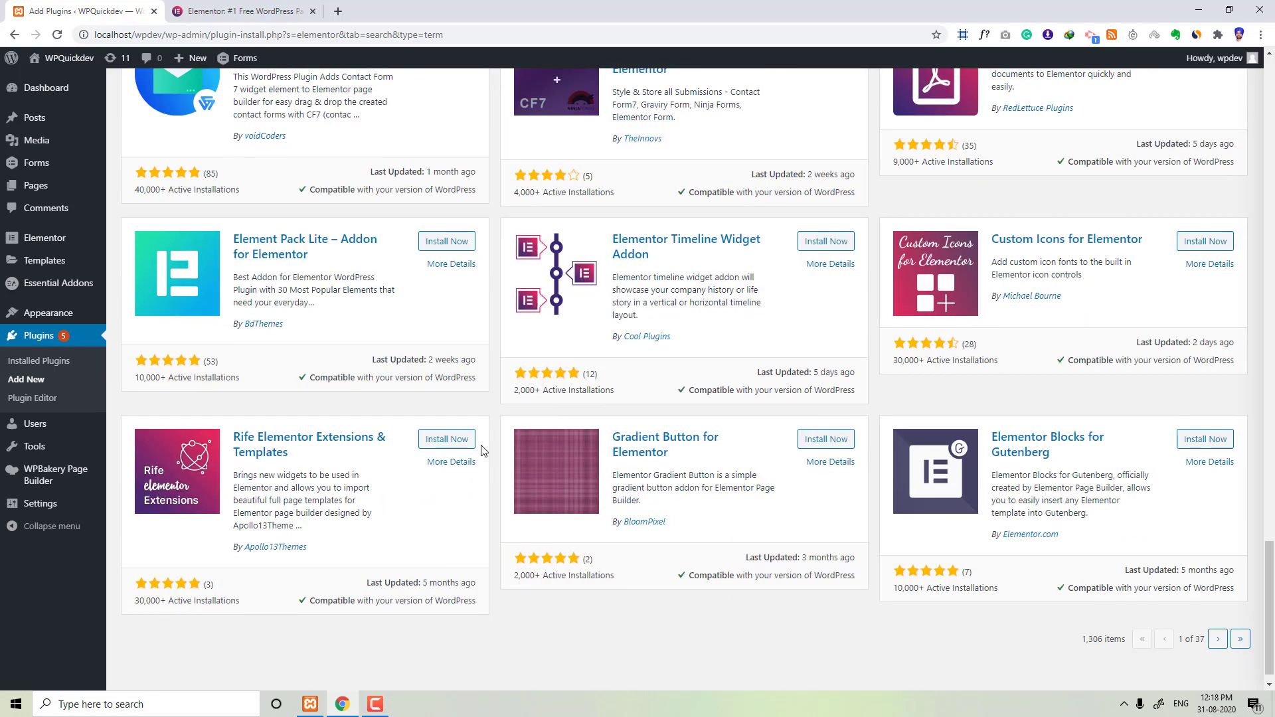
scroll(677, 452, up, 6)
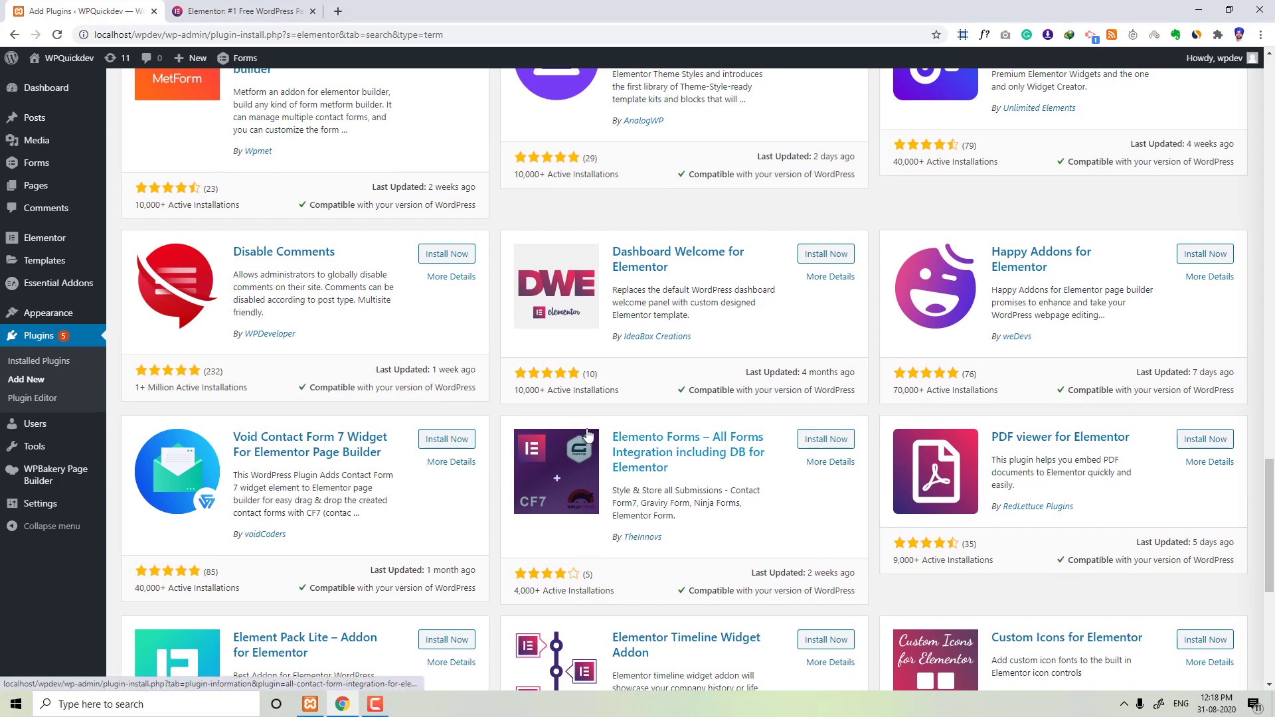
scroll(584, 429, up, 1)
scroll(584, 430, up, 4)
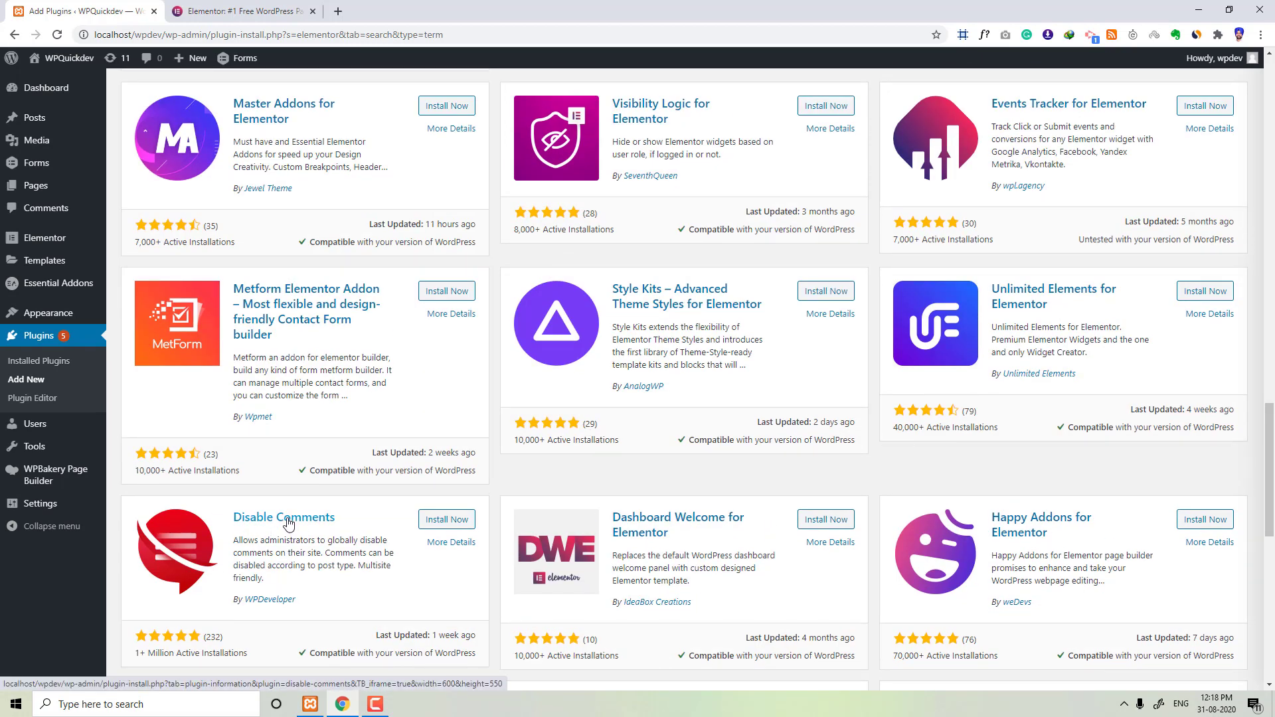
scroll(289, 525, up, 1)
scroll(288, 525, up, 3)
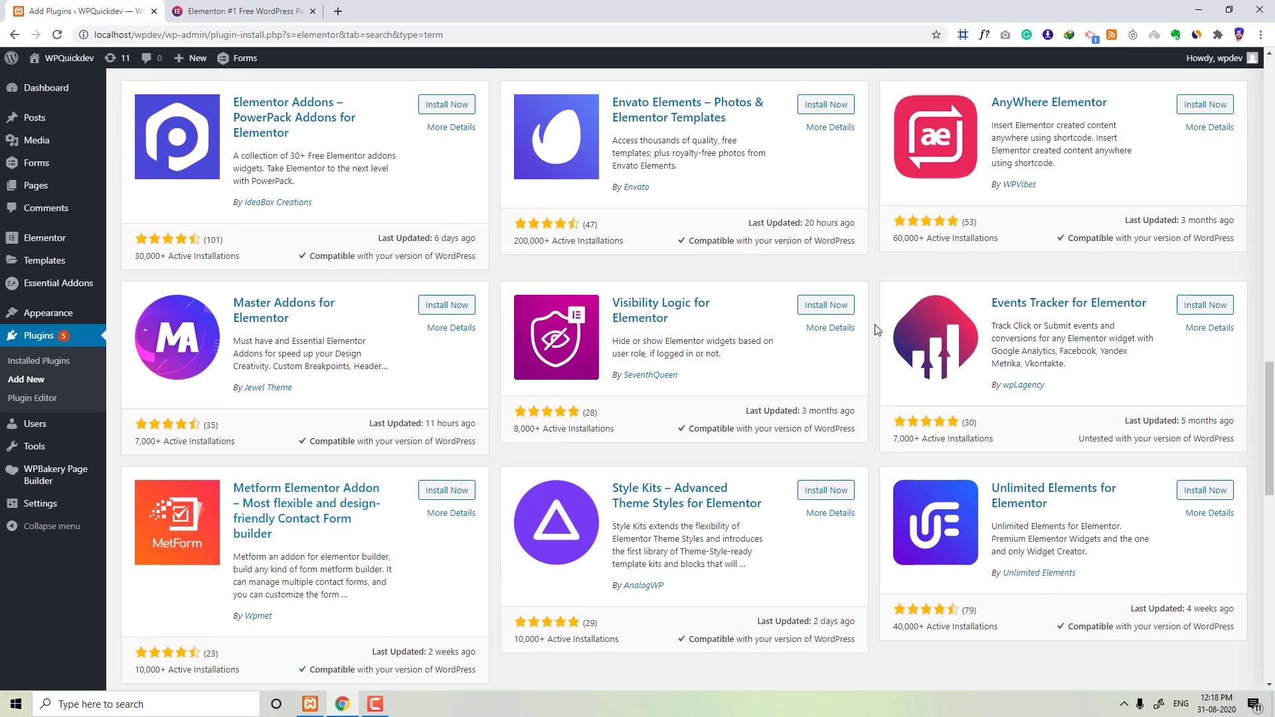
scroll(1070, 339, up, 2)
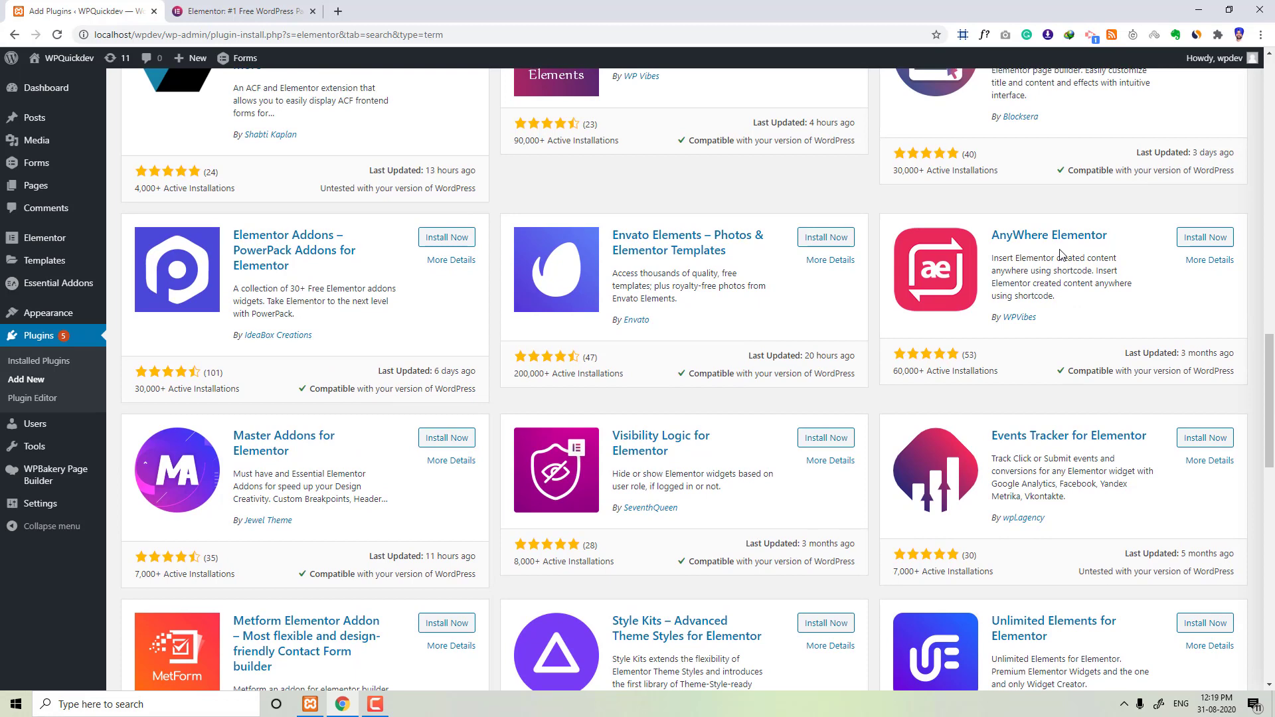
scroll(863, 332, up, 7)
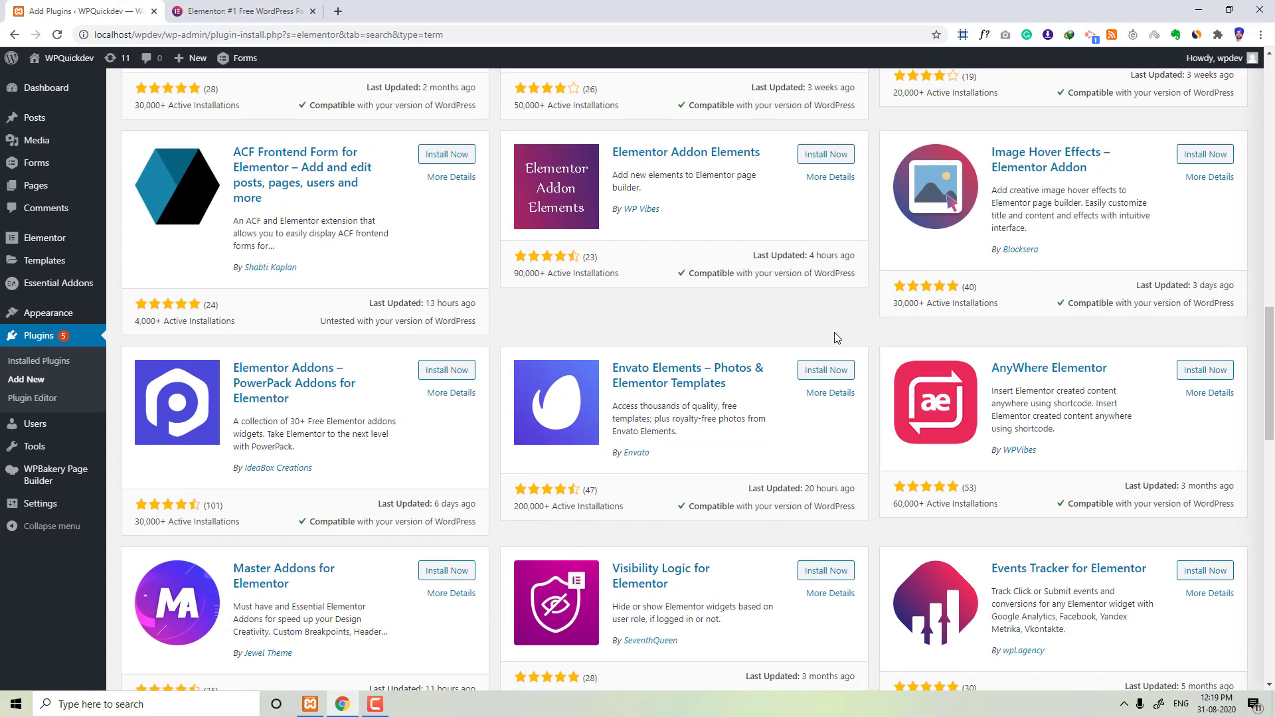
scroll(887, 345, up, 8)
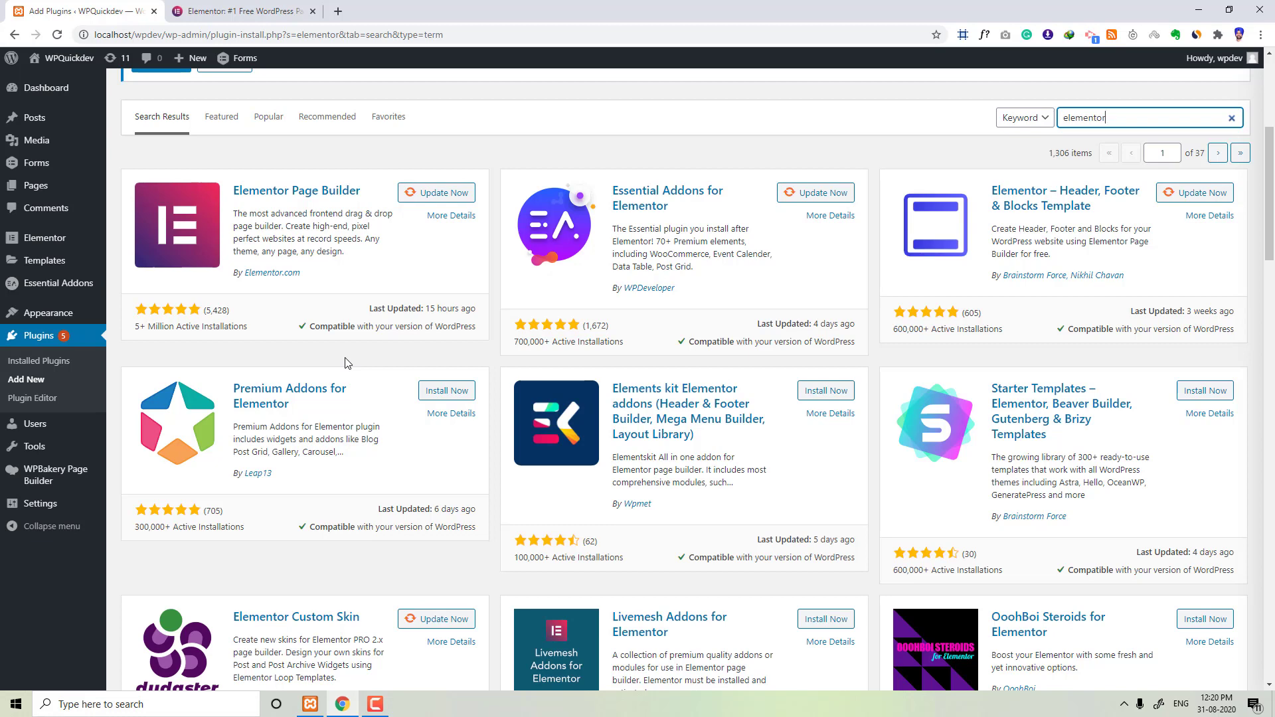
Step: Open the Themes page under Appearance and view the installed themes
mouse_move(56, 314)
click(121, 317)
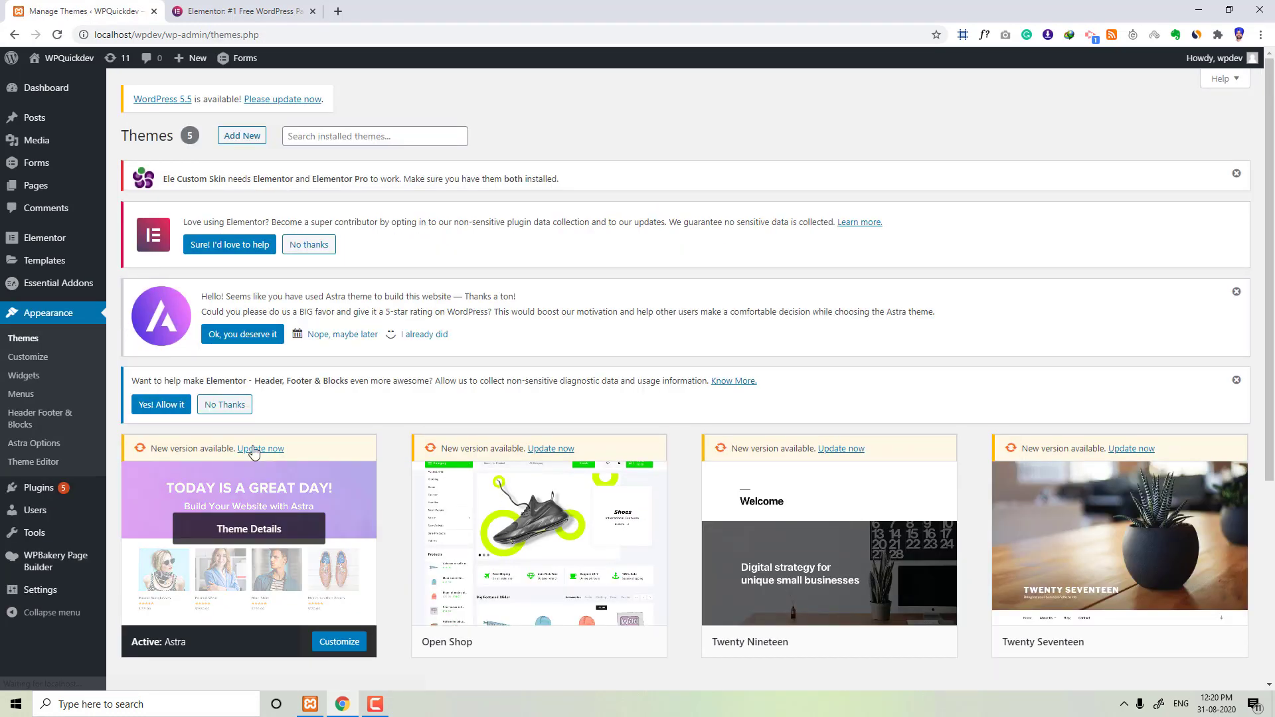
scroll(253, 452, down, 2)
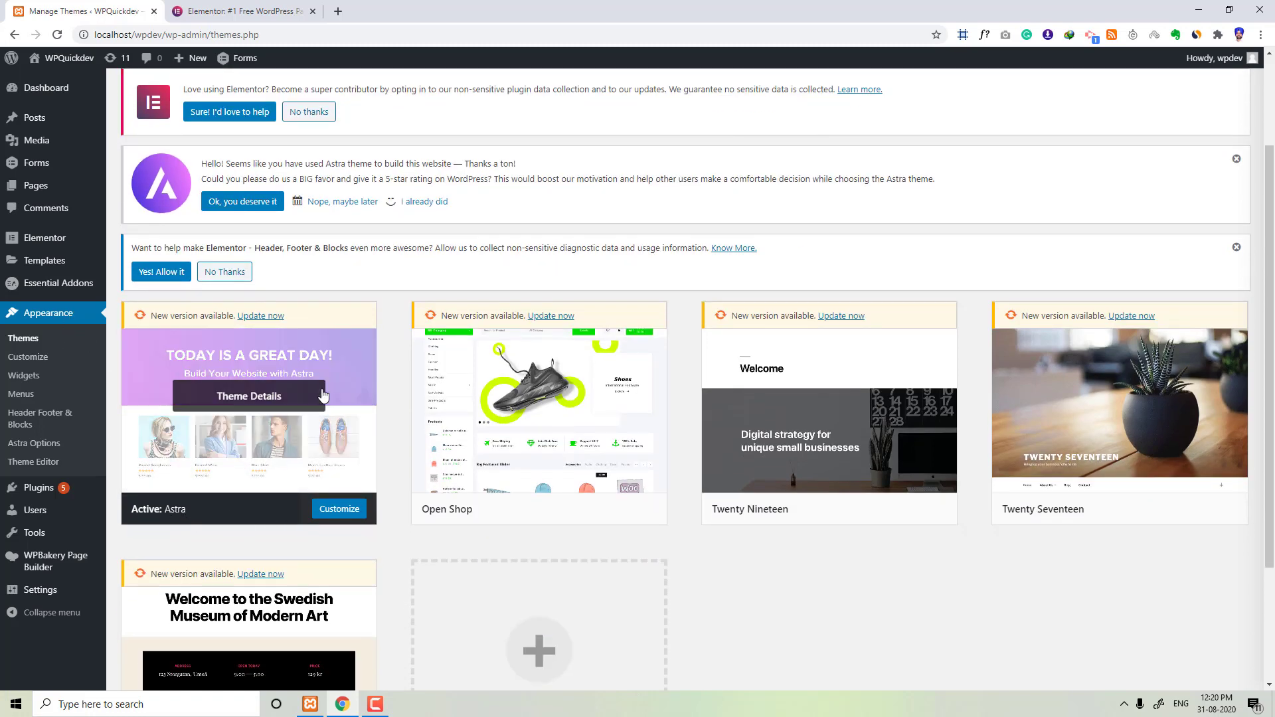
Step: Open Elementor's System Info page and review the server environment details
mouse_move(34, 246)
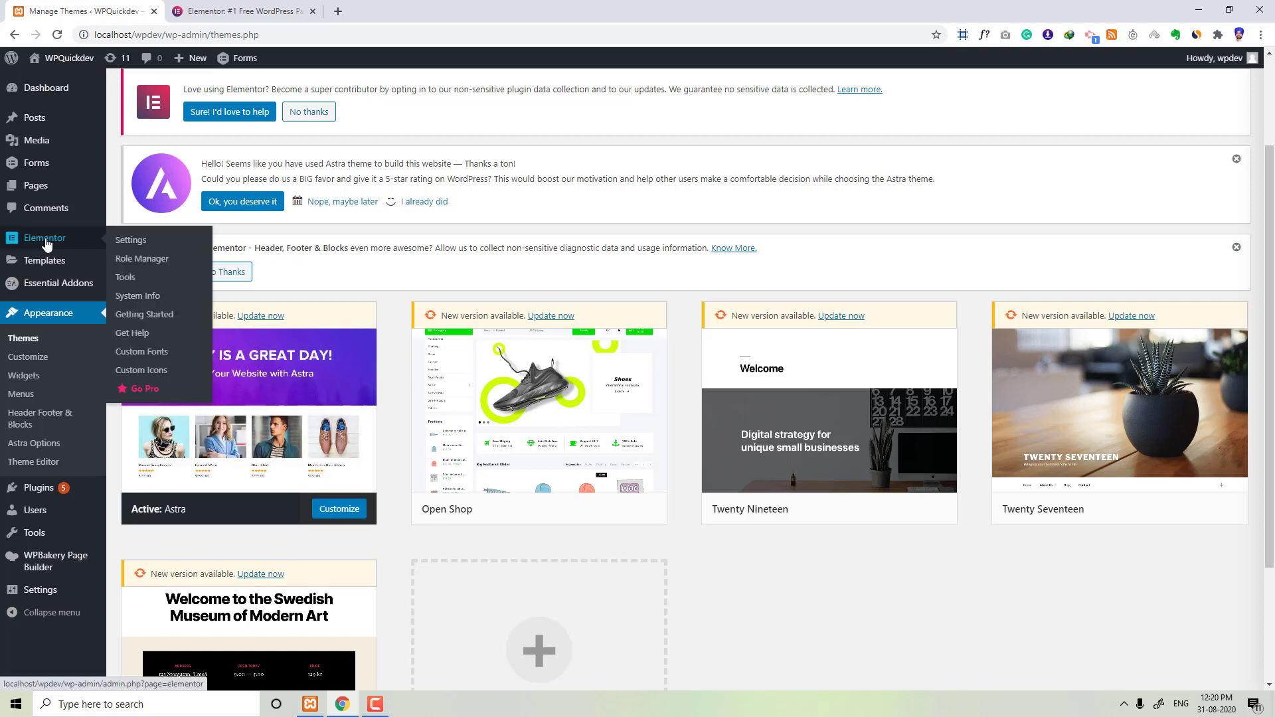
click(137, 296)
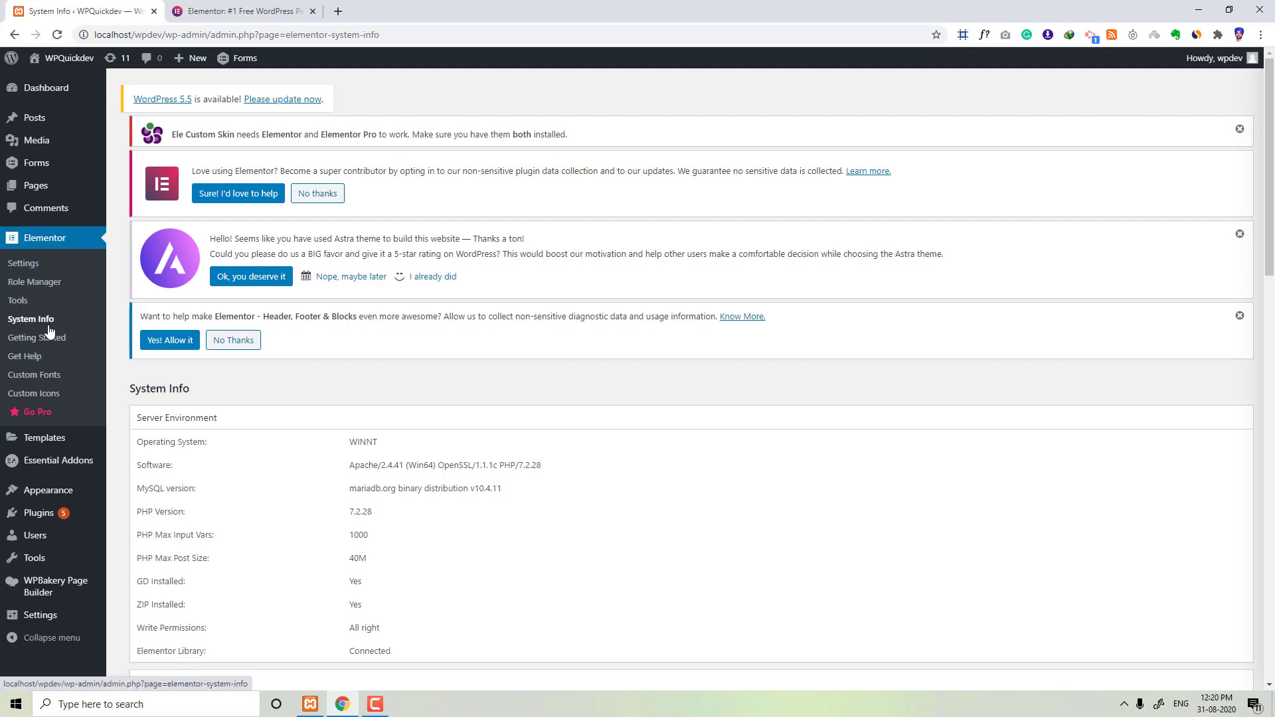
scroll(133, 417, down, 2)
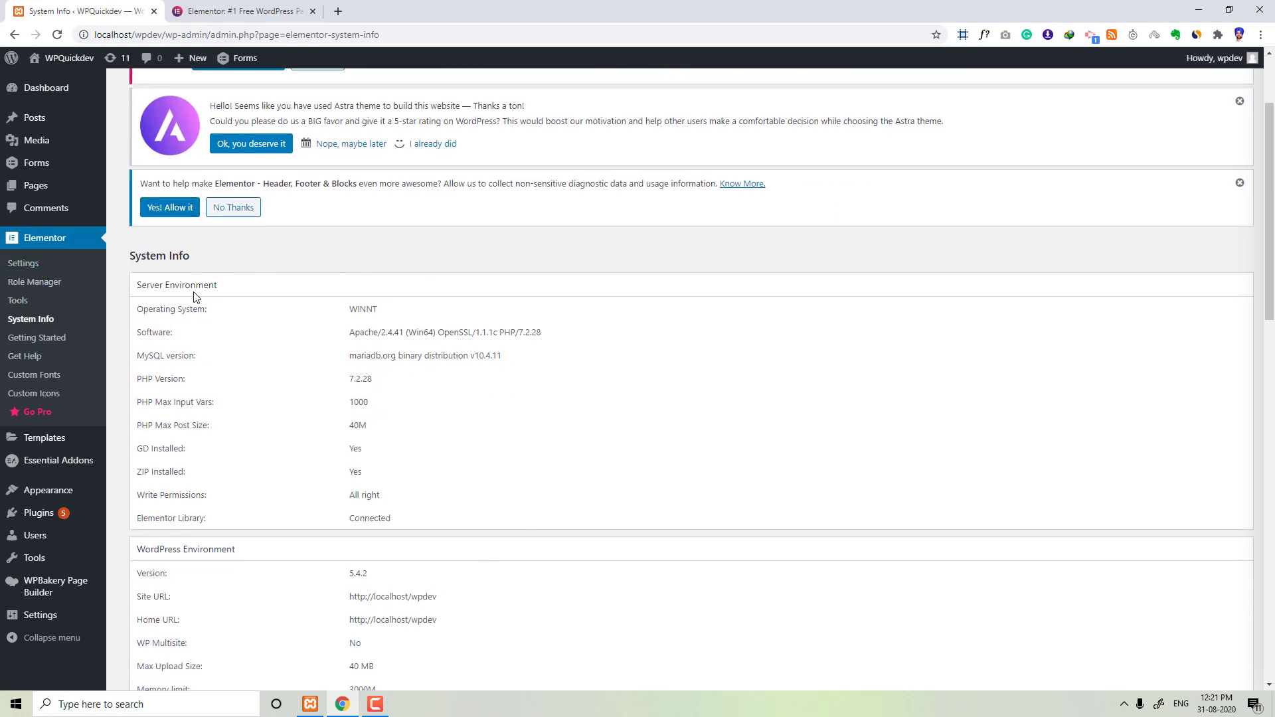
Step: Review the WordPress environment, theme, active plugins and elements usage sections of the System Info page
scroll(303, 433, down, 3)
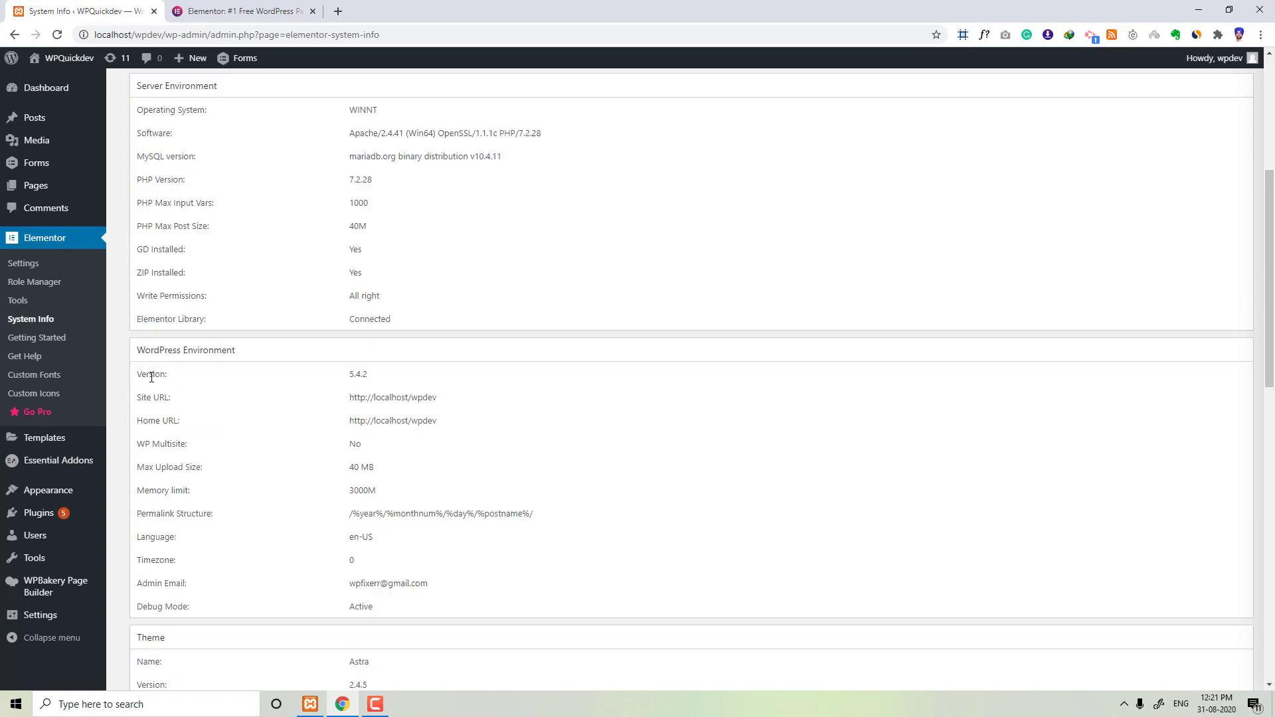
scroll(253, 379, down, 6)
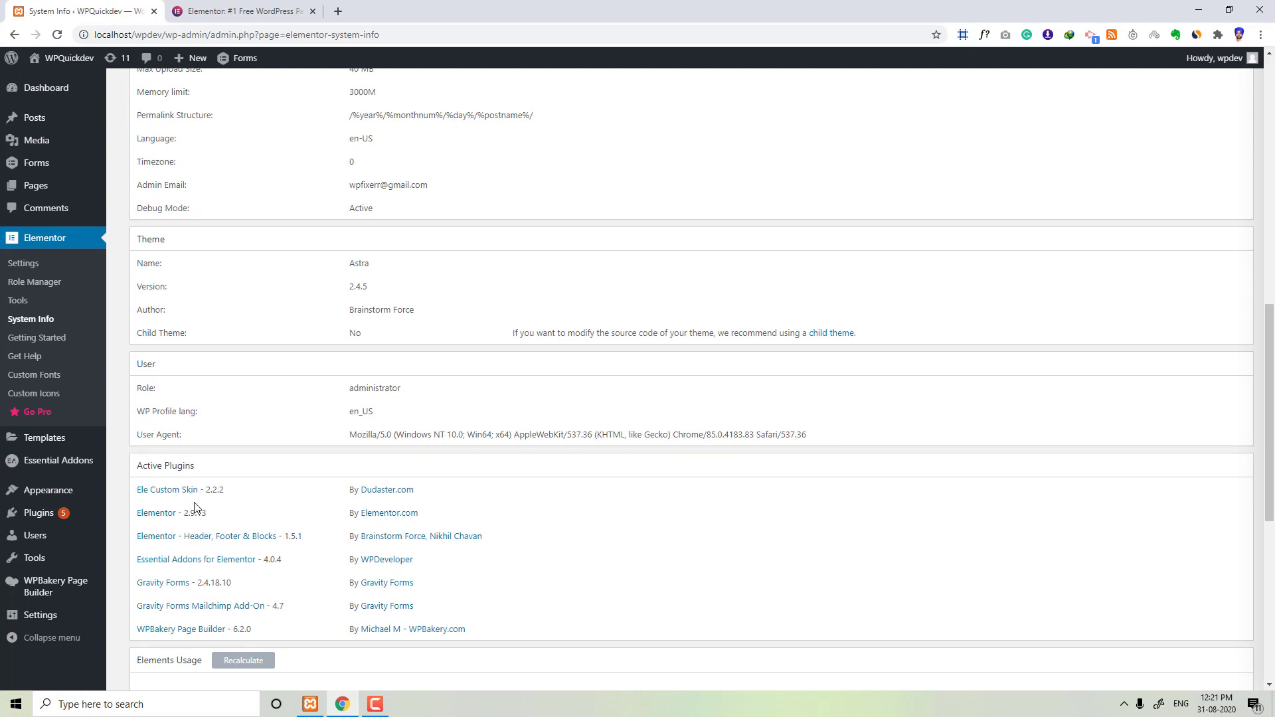
scroll(198, 508, down, 3)
scroll(197, 508, down, 4)
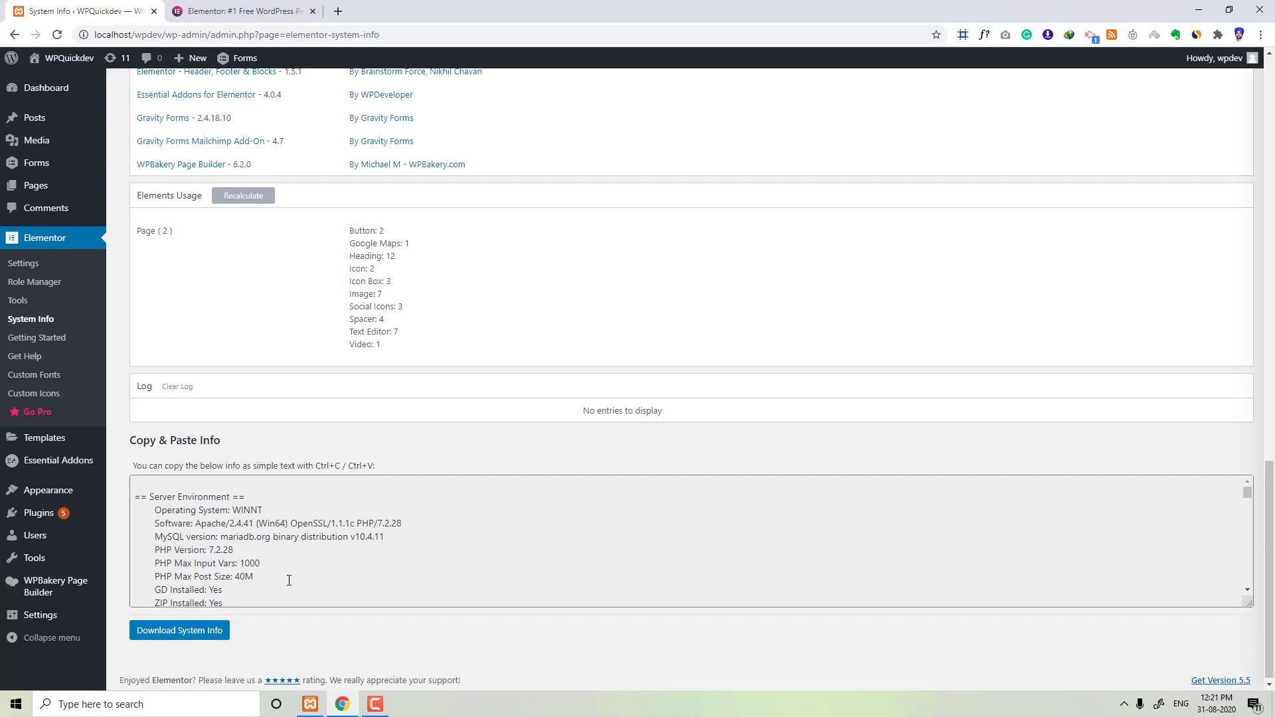
scroll(345, 426, up, 20)
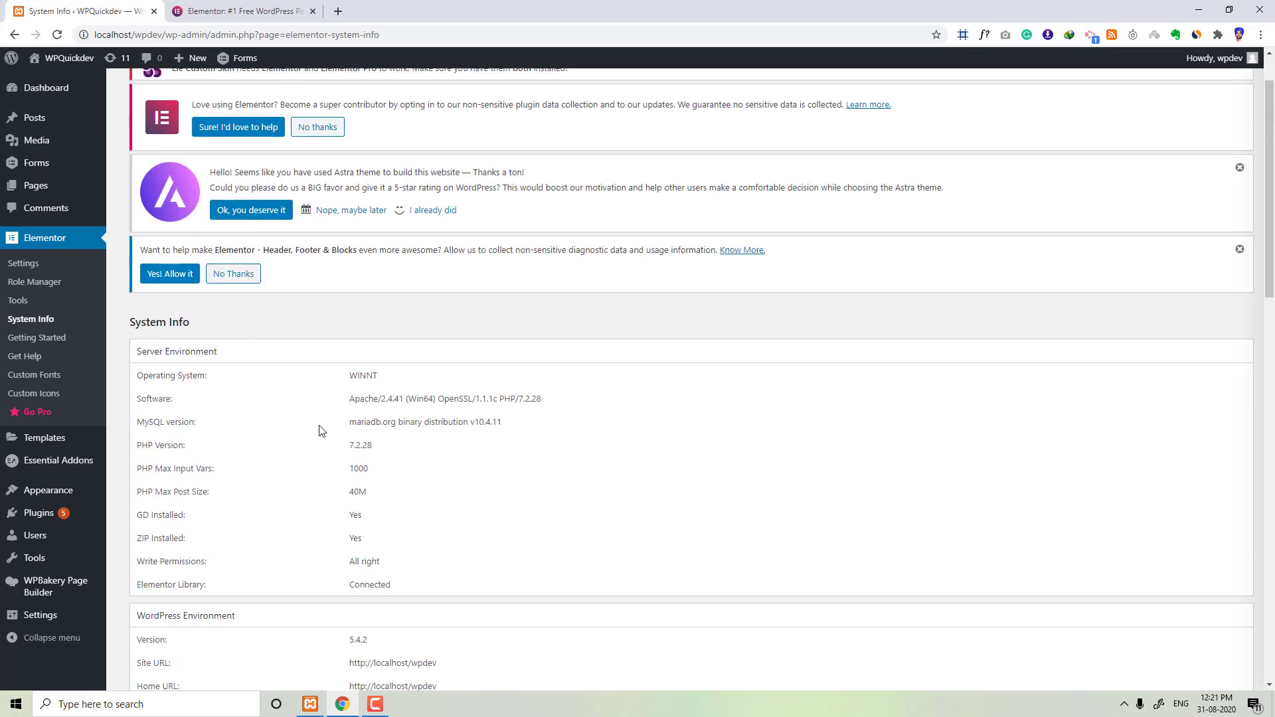
scroll(288, 392, down, 5)
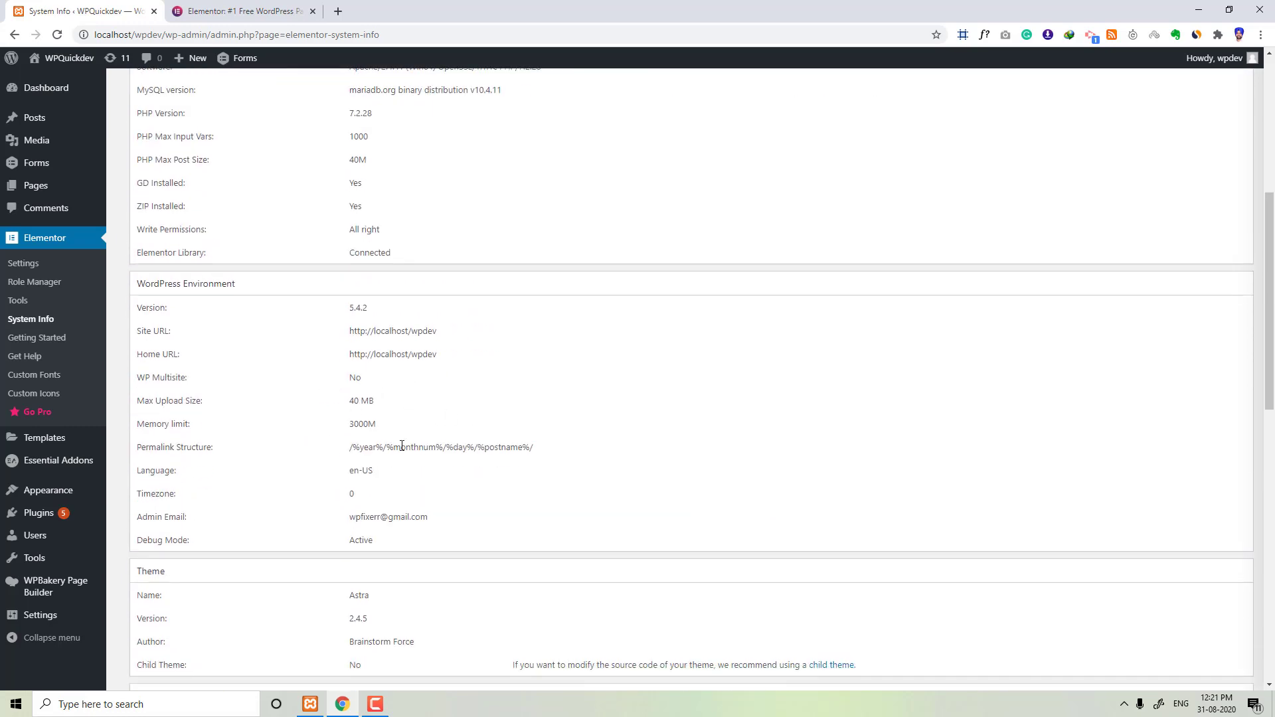
scroll(315, 415, down, 5)
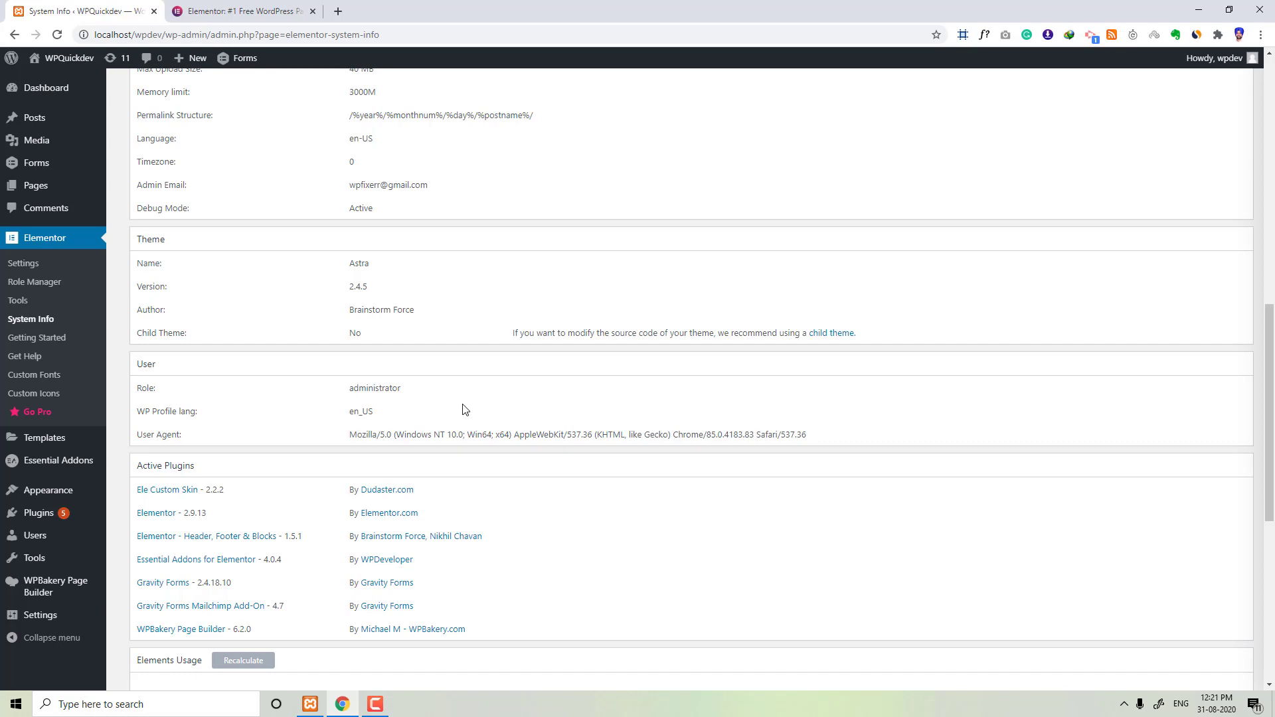
scroll(463, 410, down, 3)
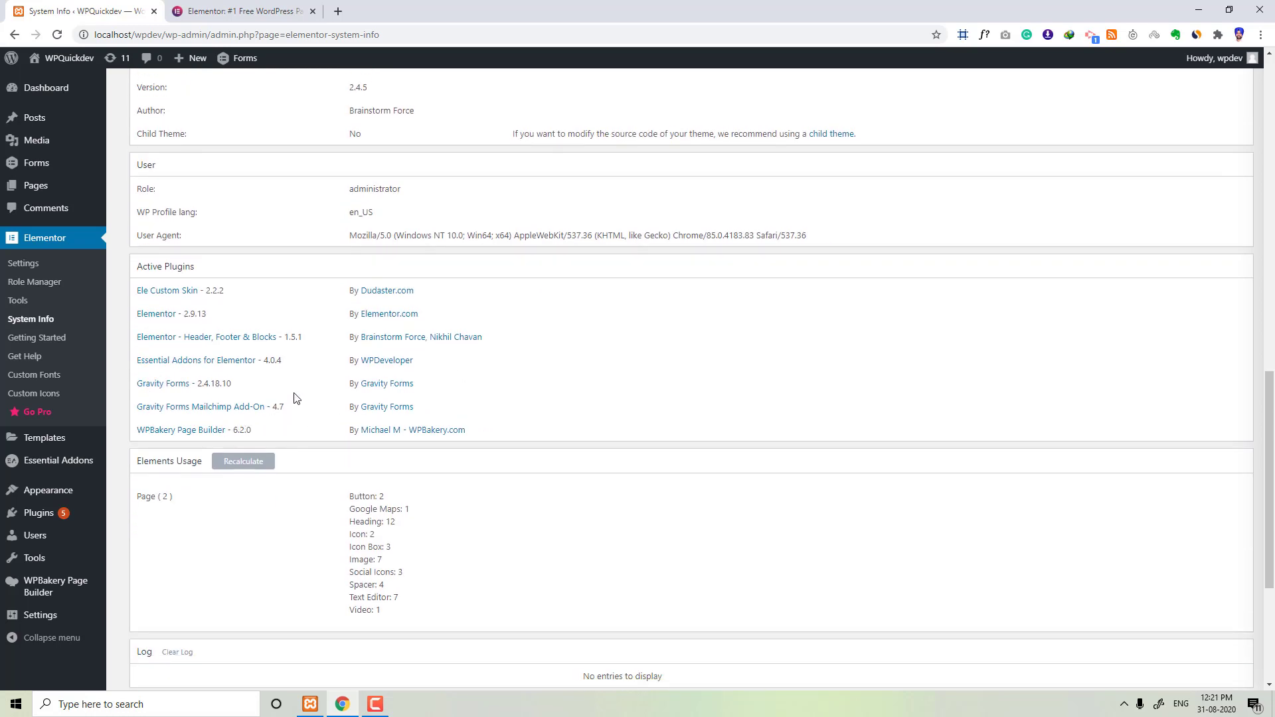
scroll(292, 397, up, 15)
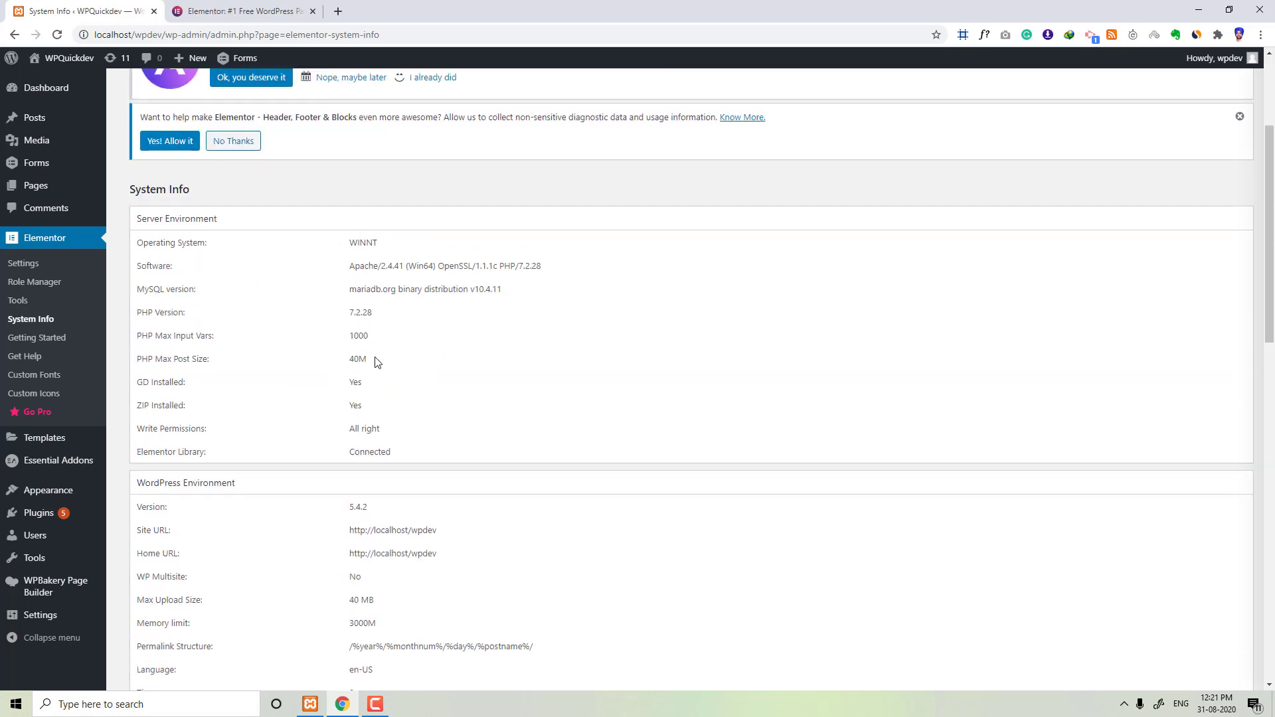
drag(374, 364, 347, 361)
scroll(292, 410, up, 3)
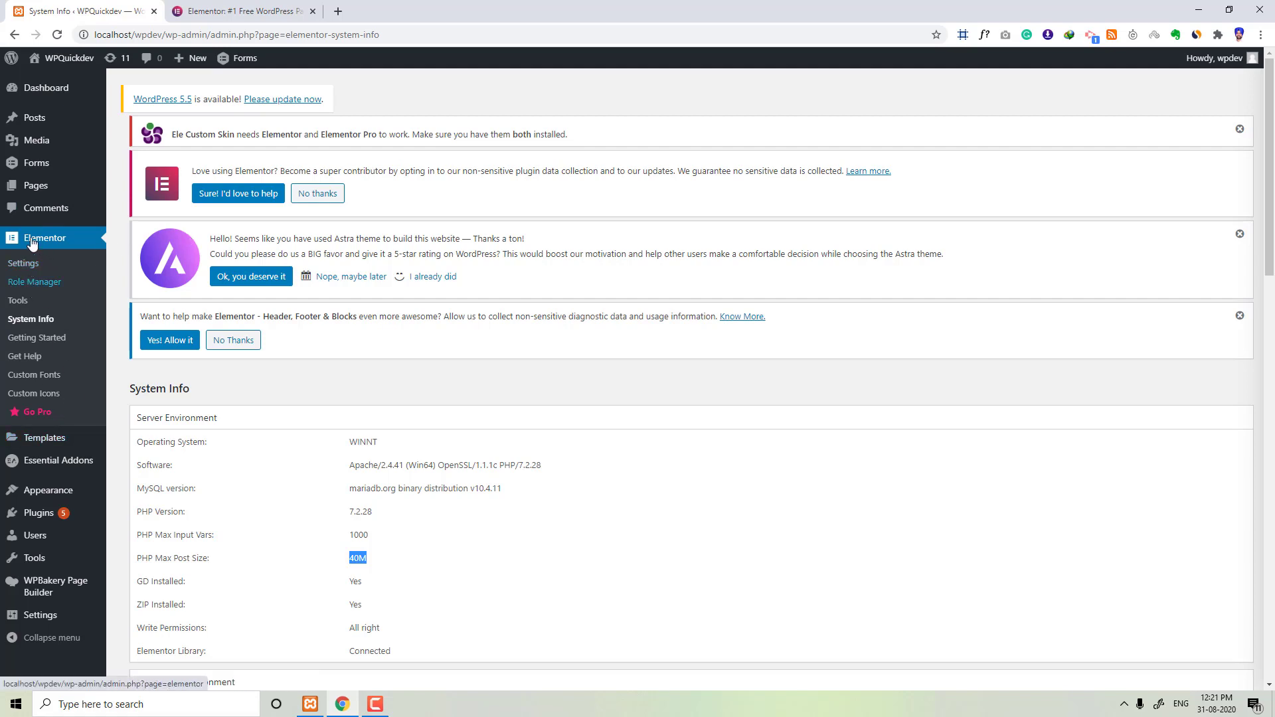
Step: Create a new page and open it in the Elementor editor
mouse_move(42, 194)
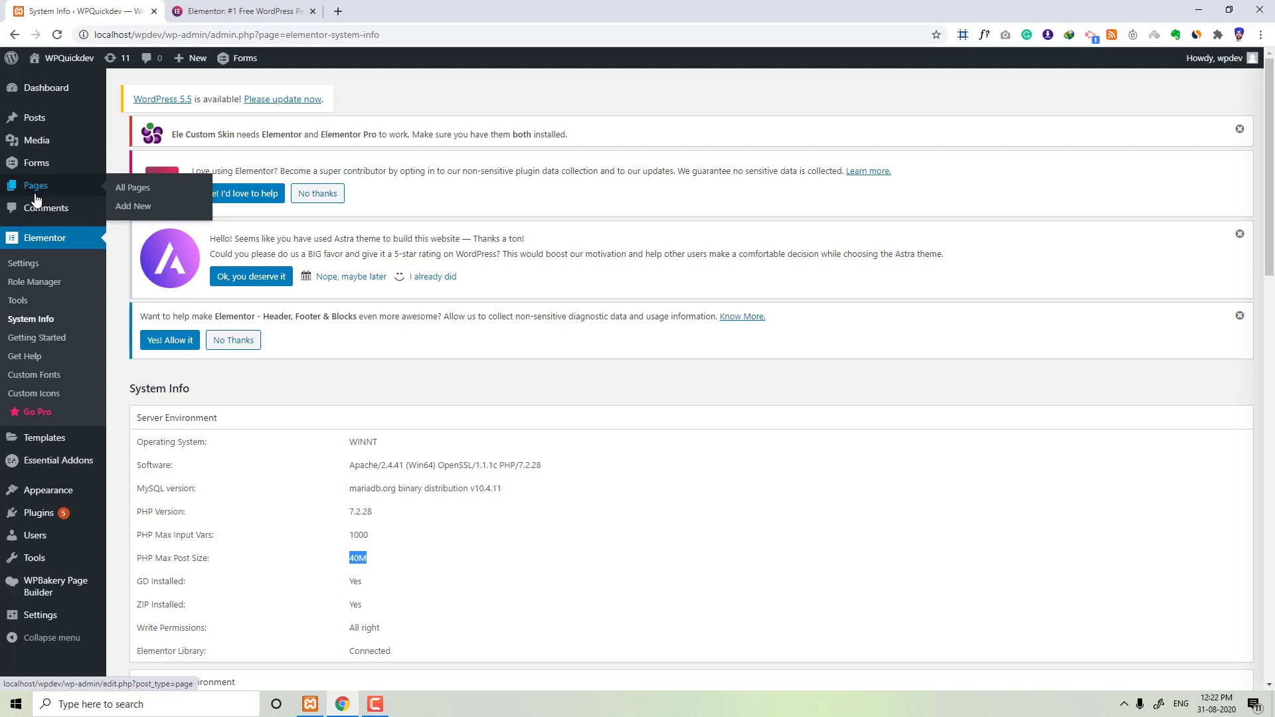
click(143, 207)
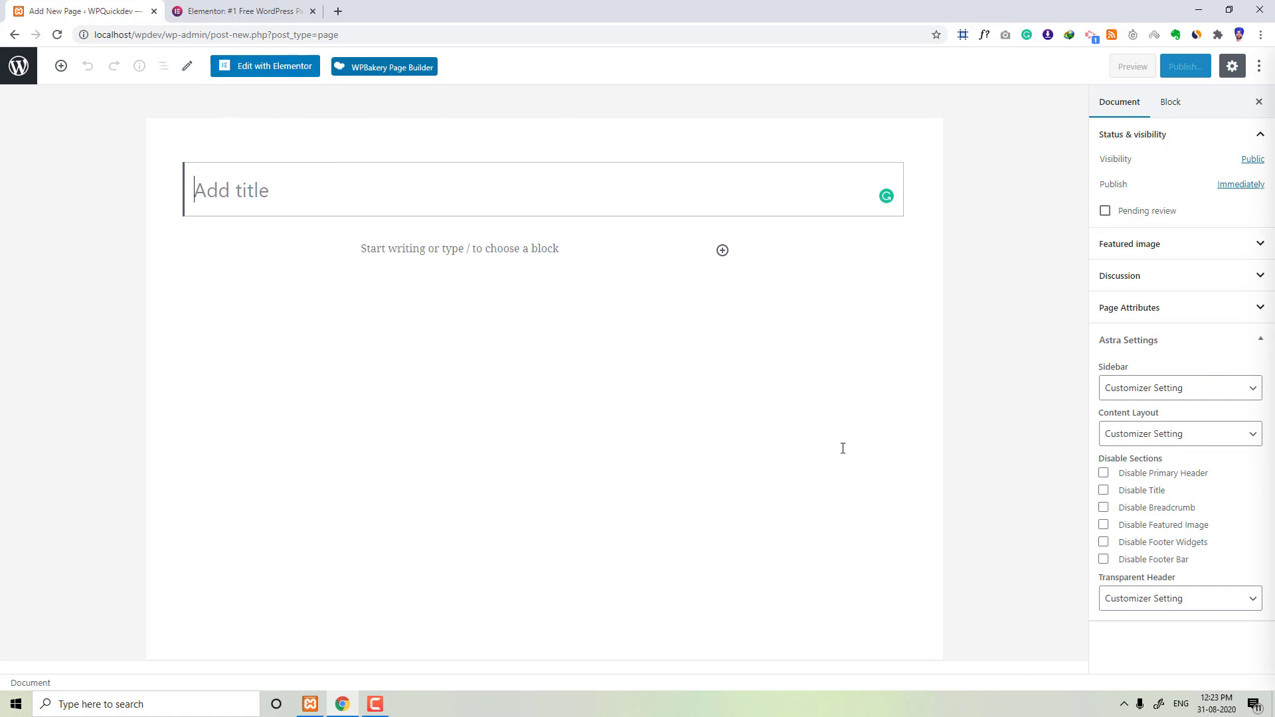
click(258, 66)
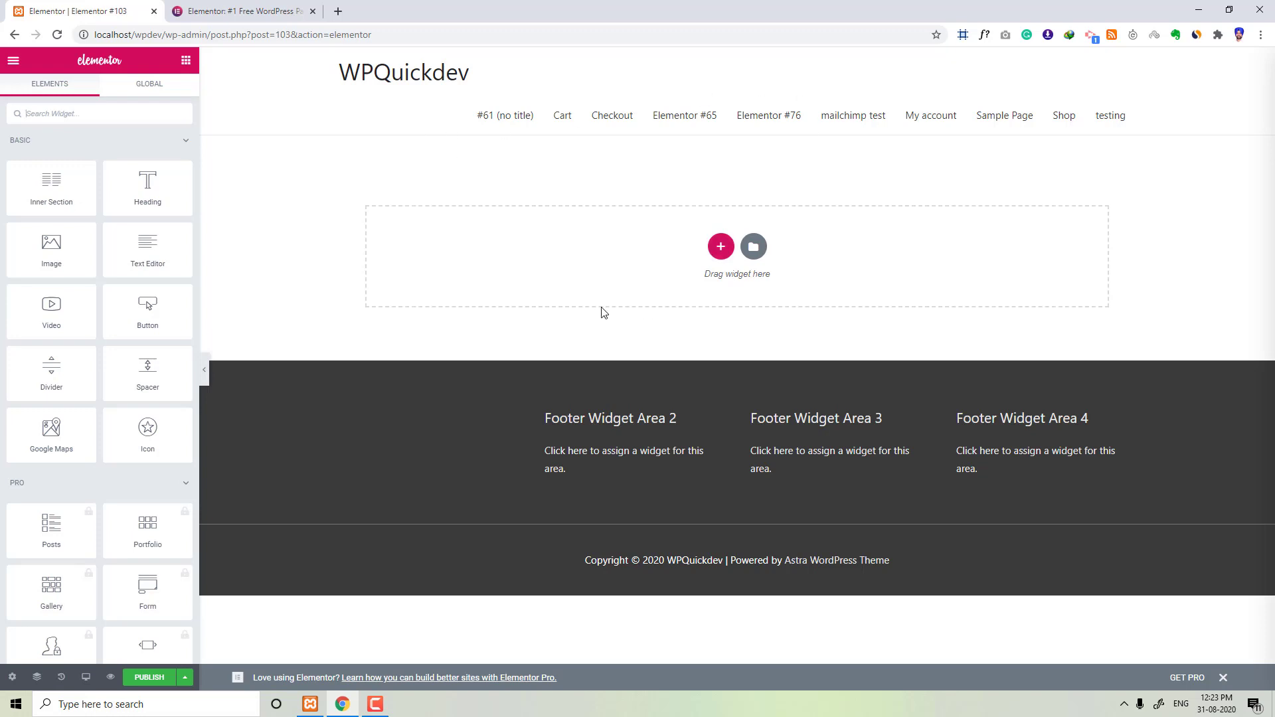
Step: Add a two-column section to the empty page
click(723, 252)
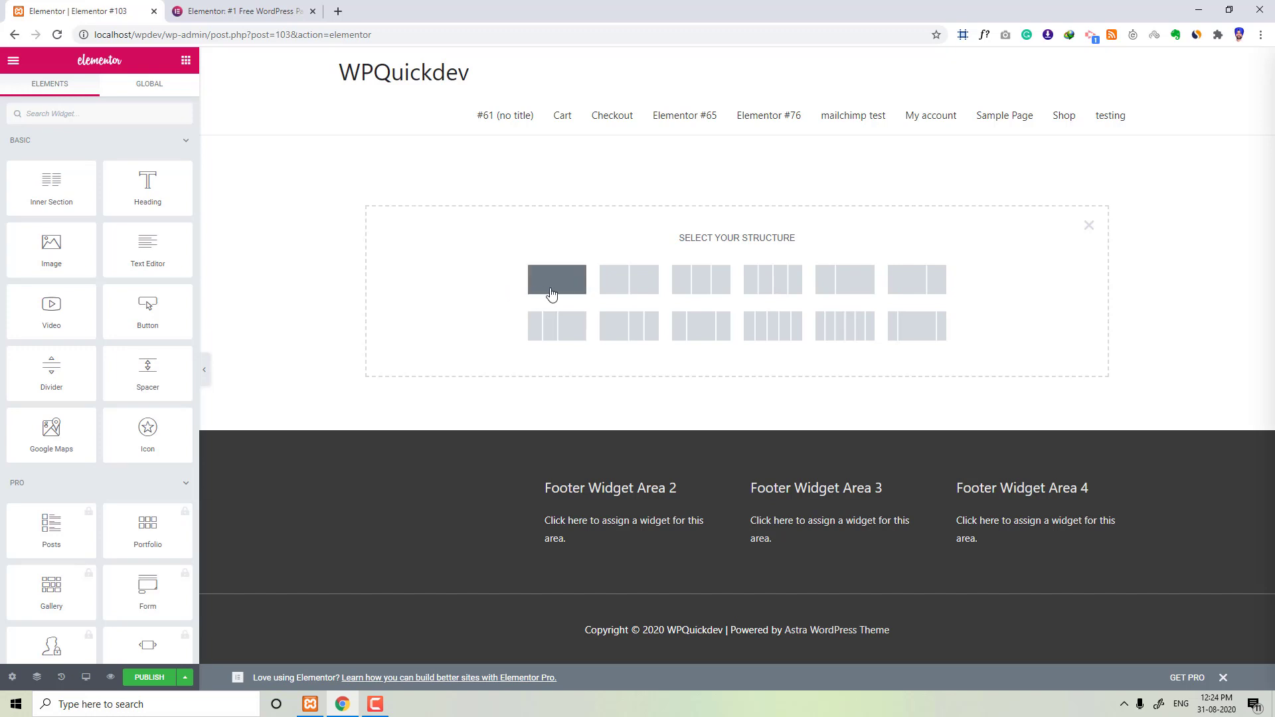
click(637, 293)
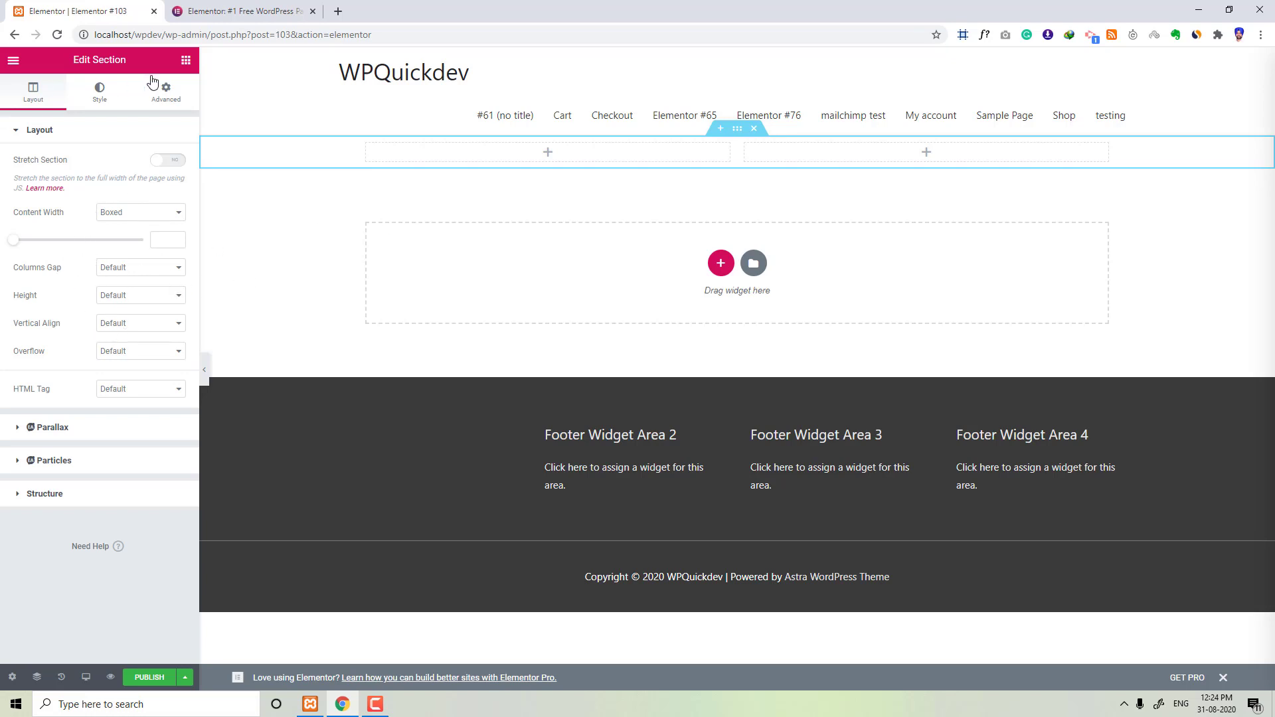
click(186, 61)
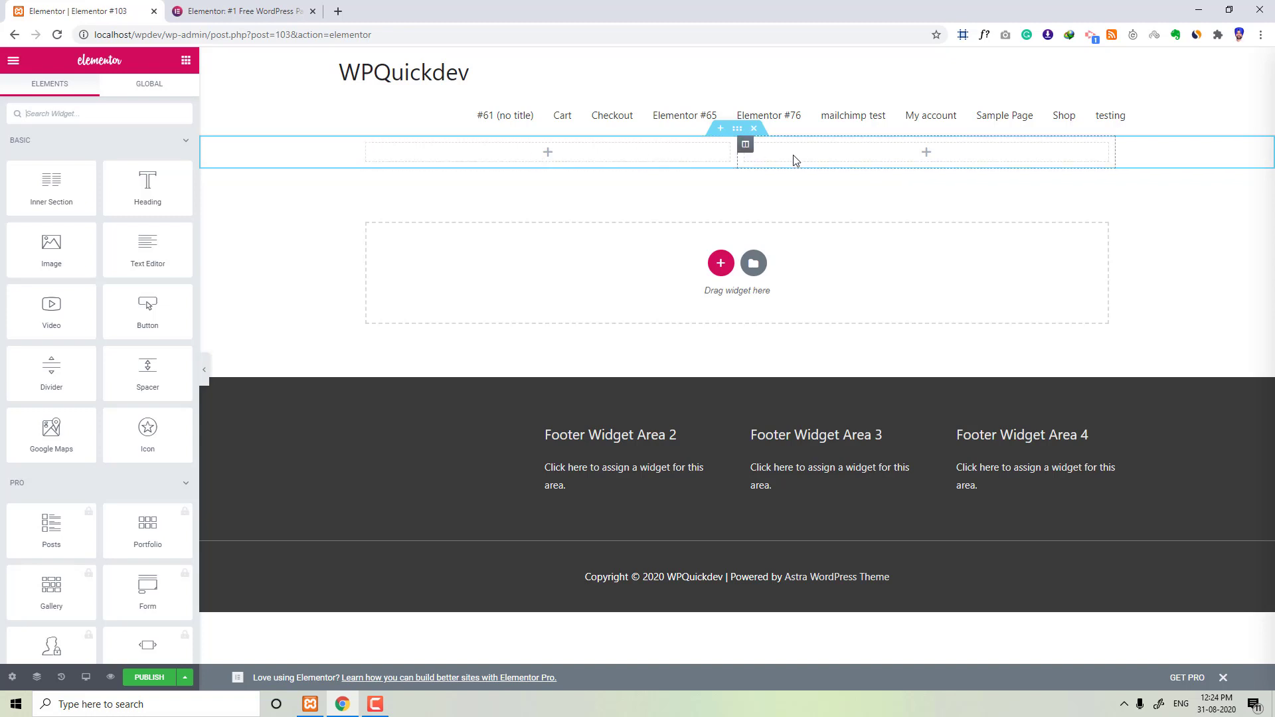
Step: Insert a new empty section above the two-column section
click(738, 129)
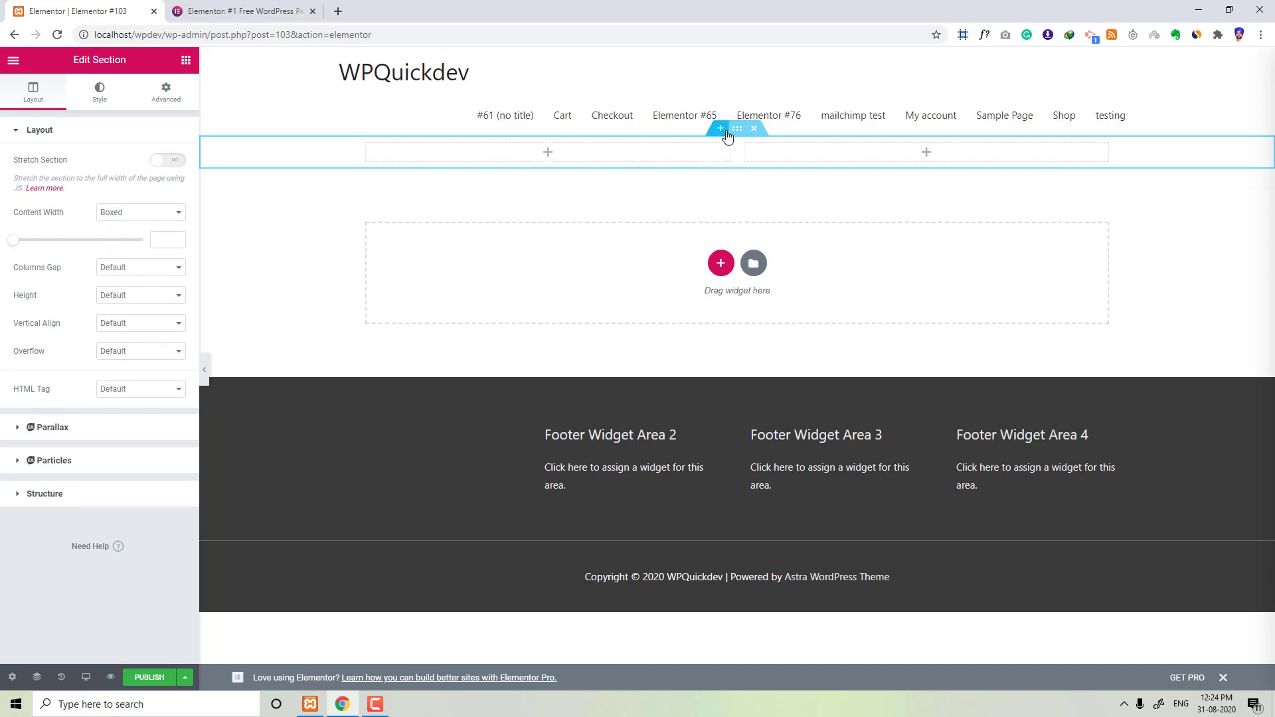
click(721, 128)
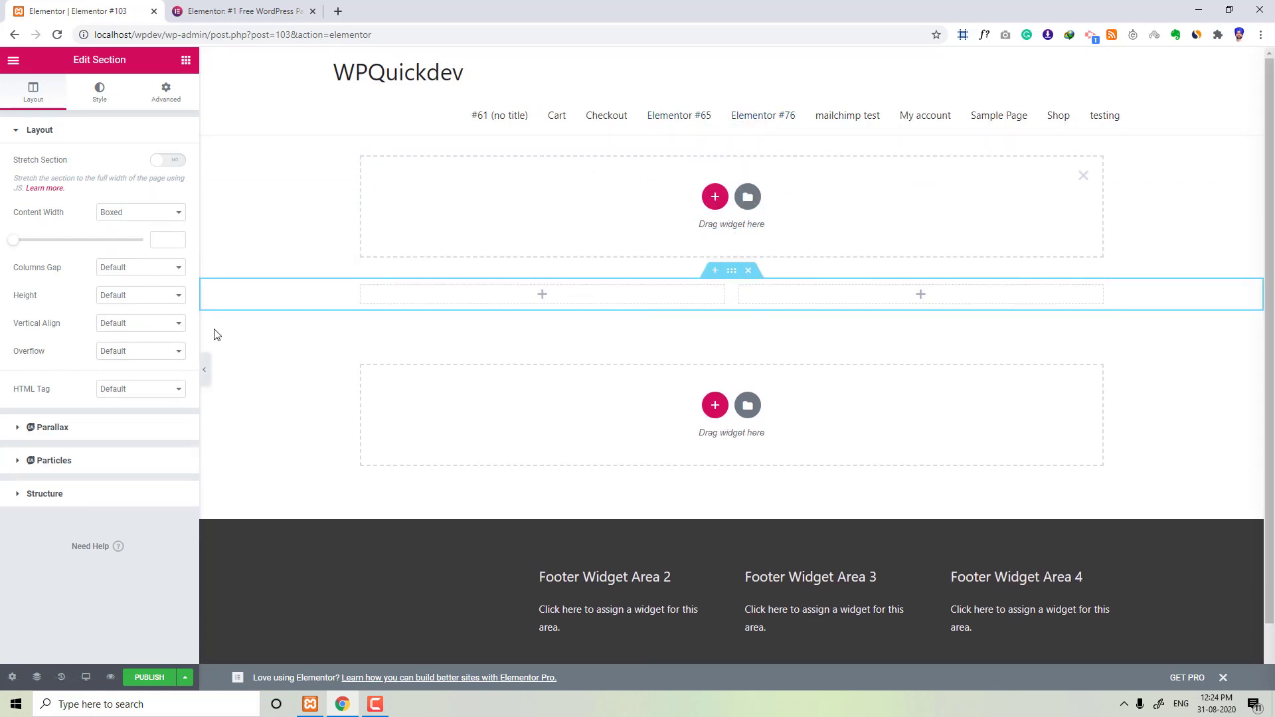
click(186, 61)
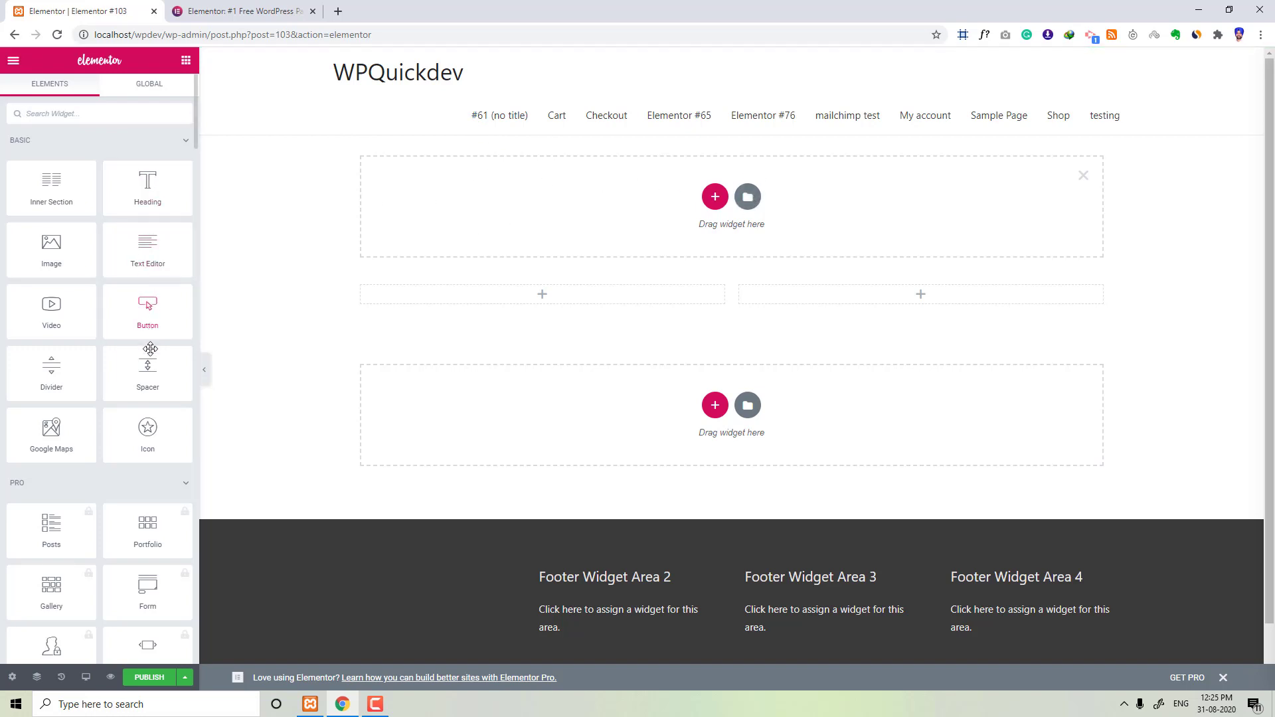
Step: Drop an Inner Section widget into the left column of the two-column section
scroll(150, 399, down, 2)
scroll(153, 396, up, 2)
drag(44, 185, 485, 299)
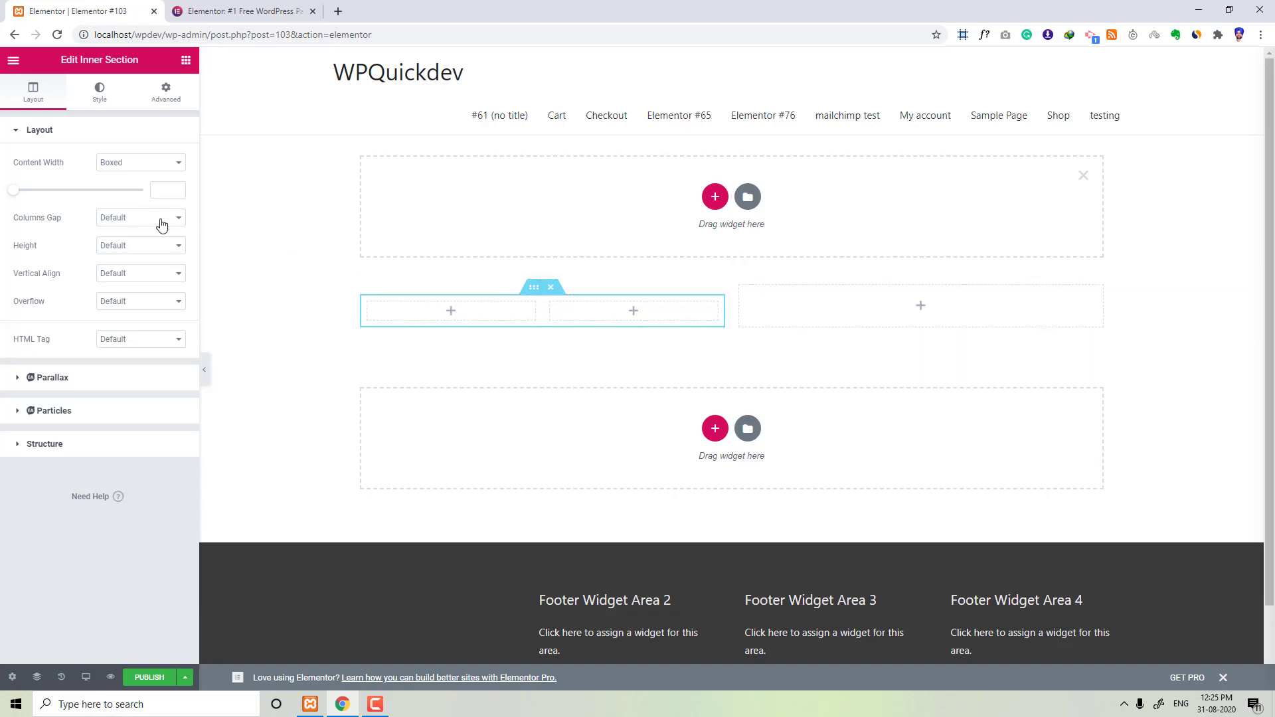
click(136, 169)
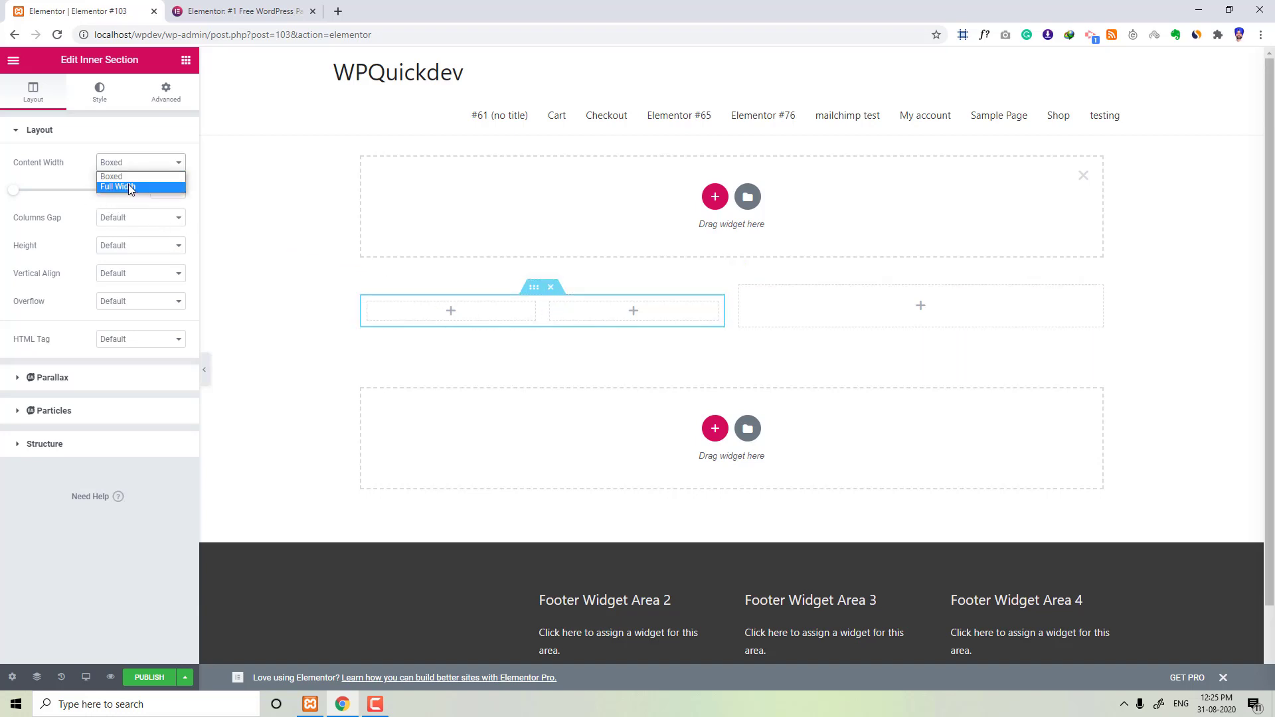
click(186, 60)
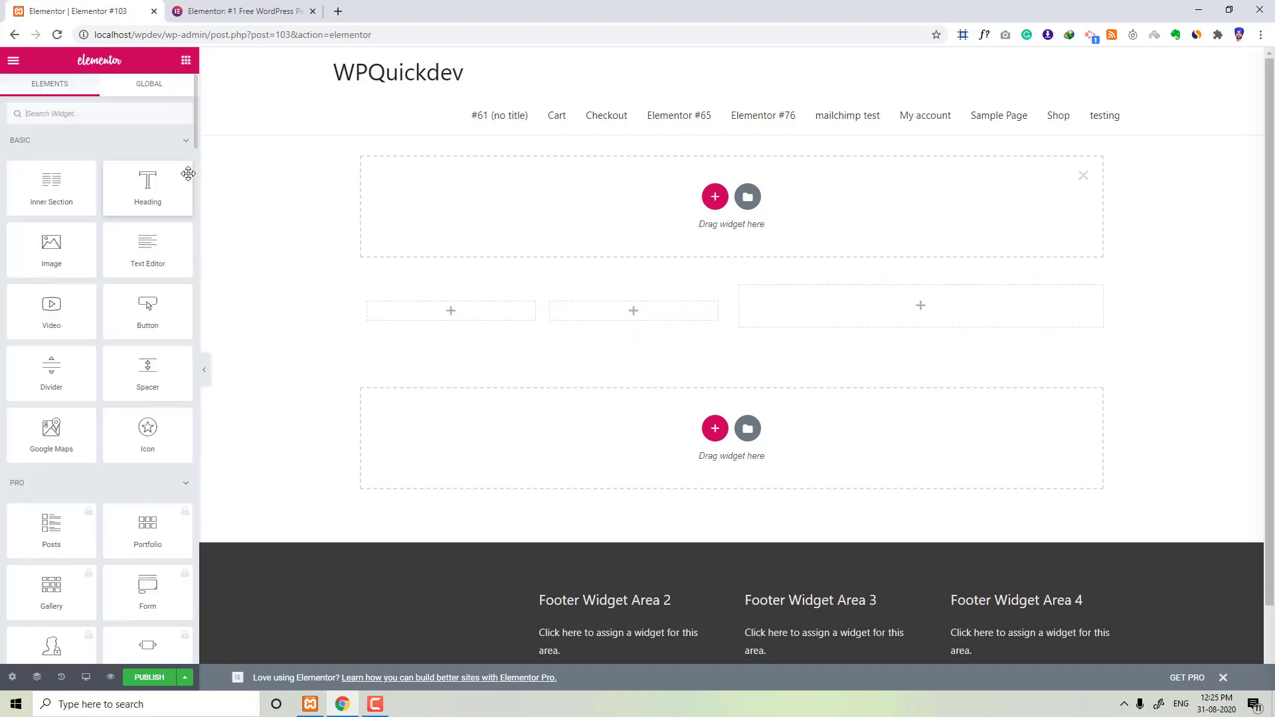
Step: Place a Text Editor widget in the right column of the two-column section
drag(147, 247, 869, 311)
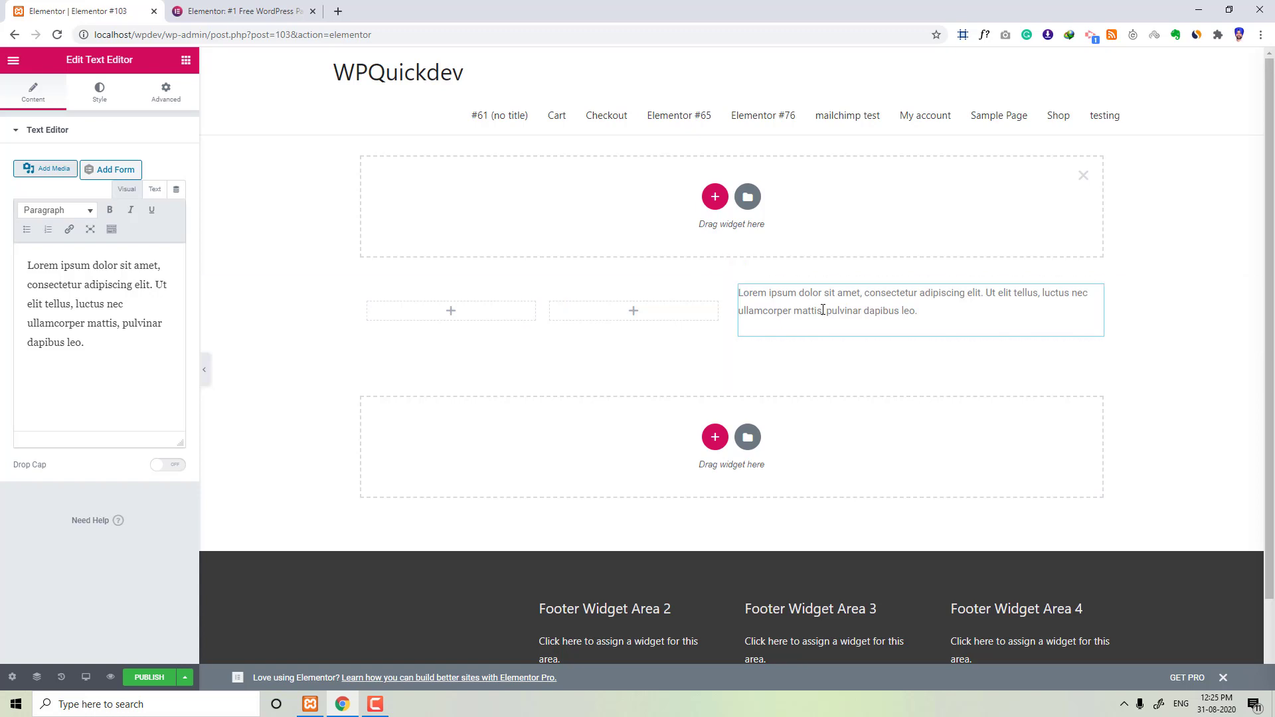
click(185, 63)
Step: Browse the Pro widgets and view the Elementor Pro pricing page in the other browser tab
scroll(133, 319, down, 2)
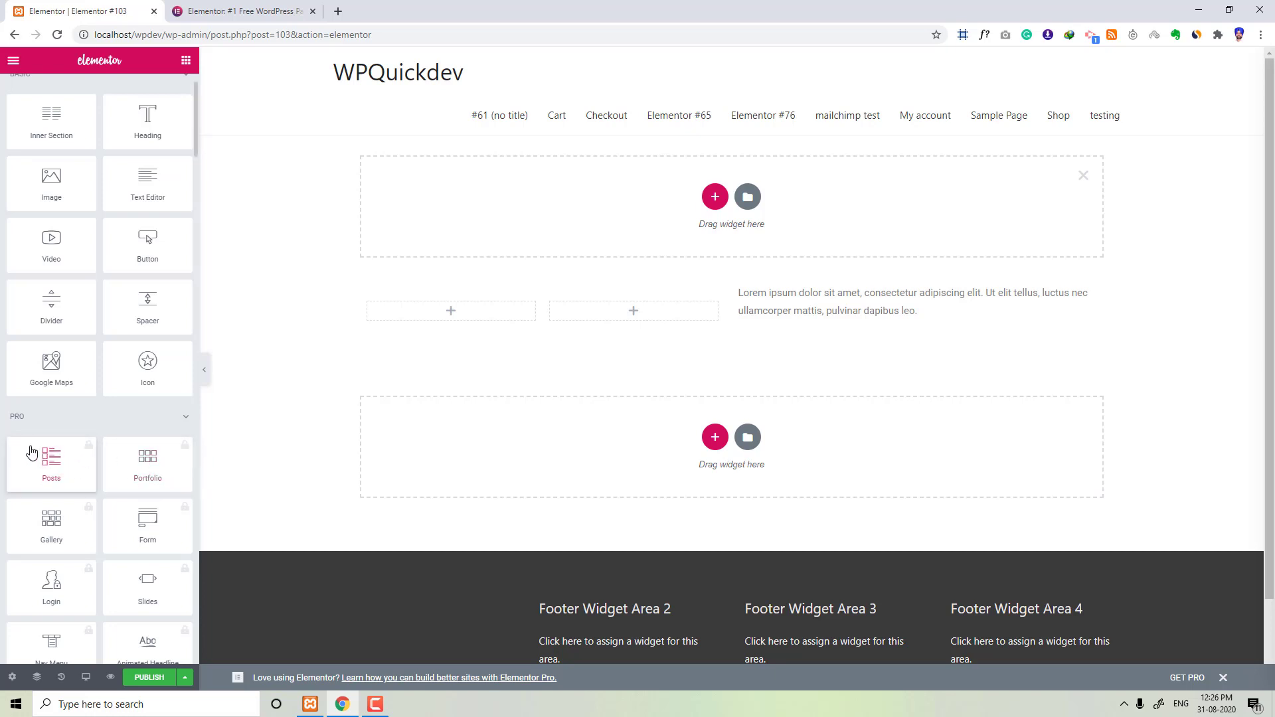
scroll(153, 585, down, 3)
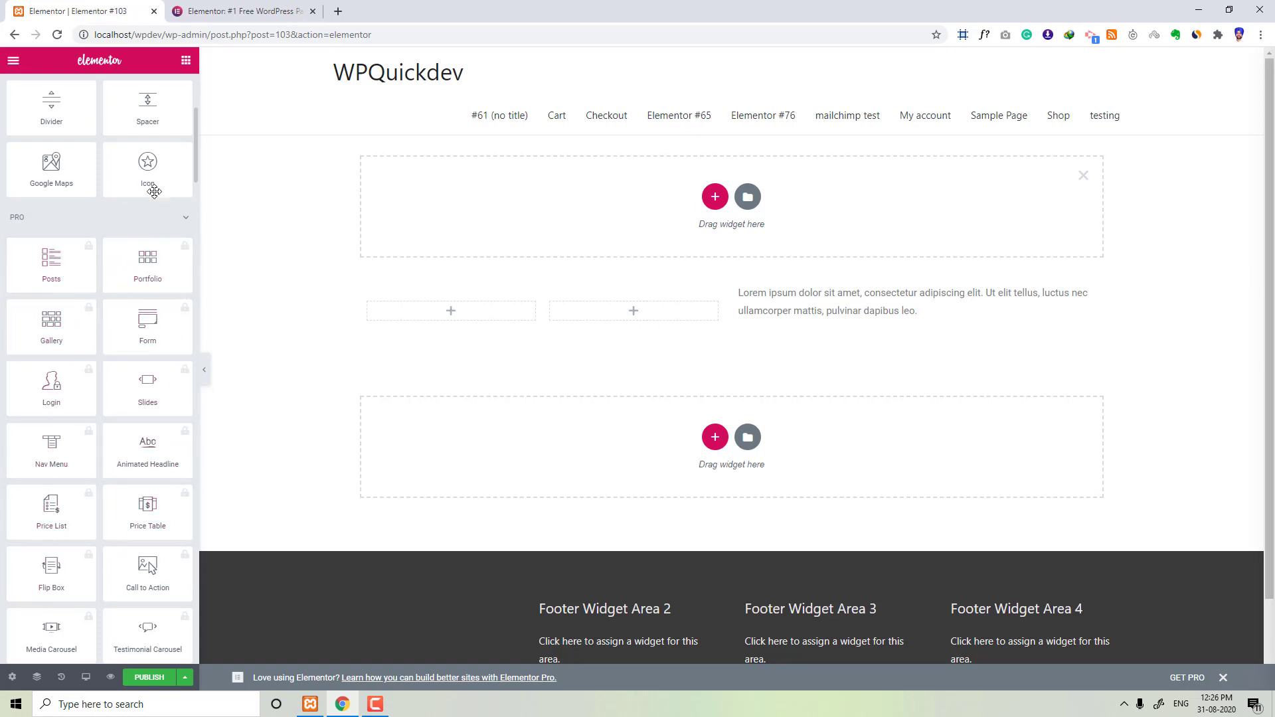
click(241, 12)
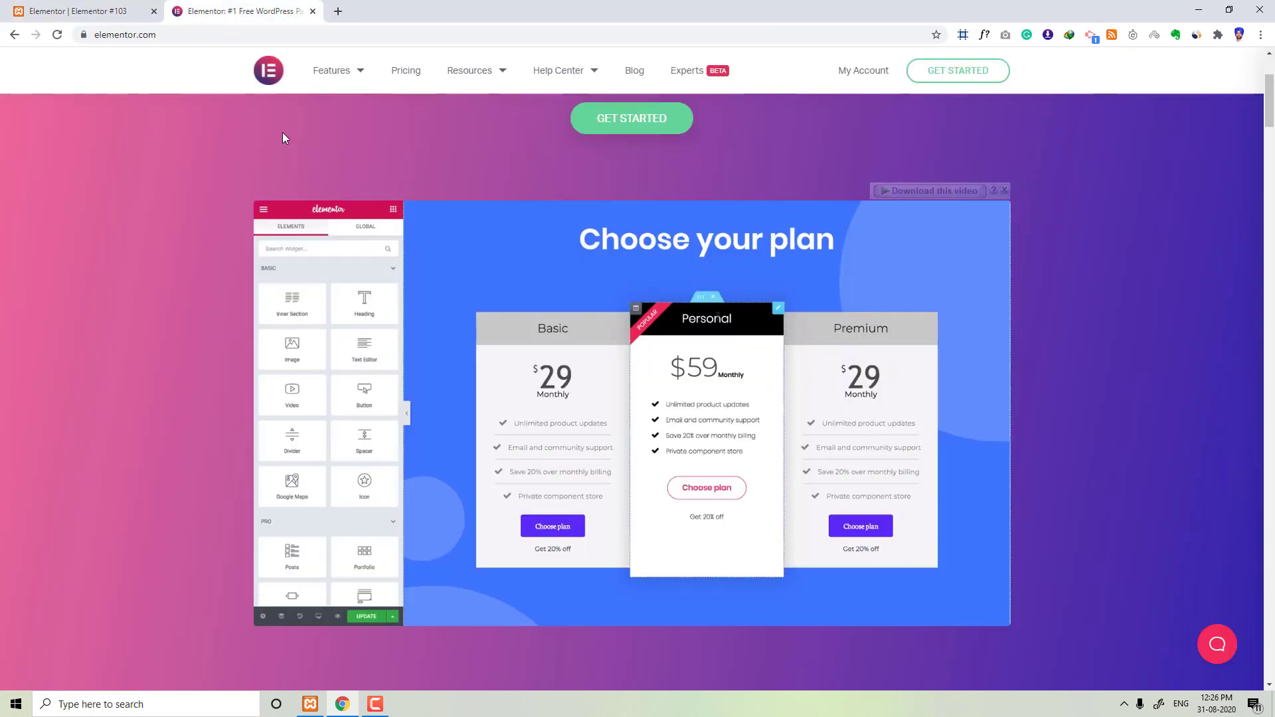
click(402, 74)
key(ctrl+Tab)
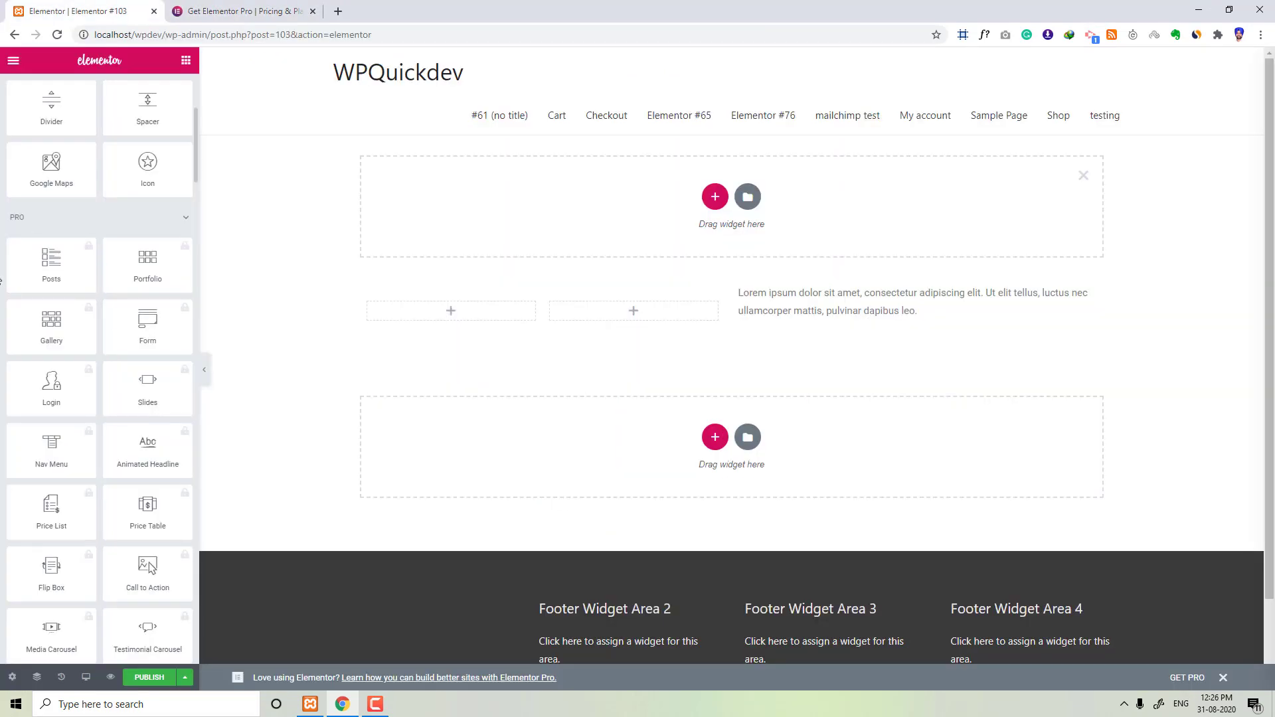
click(242, 11)
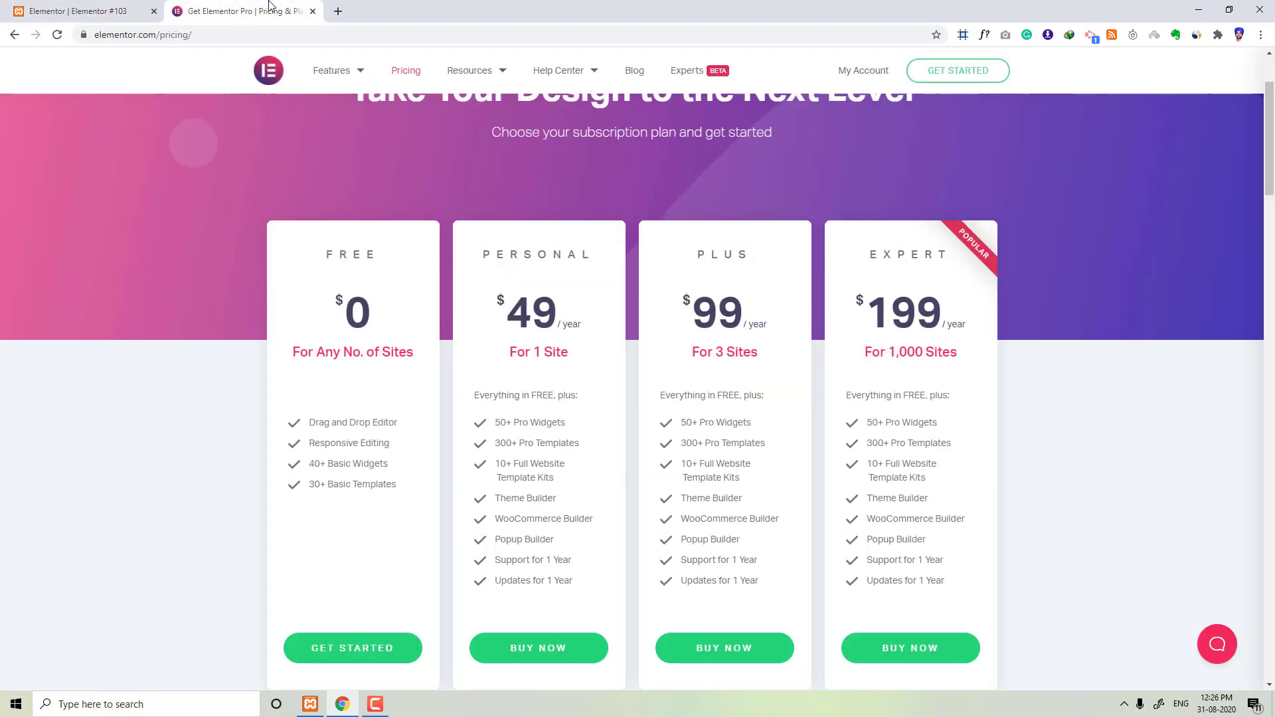
click(70, 11)
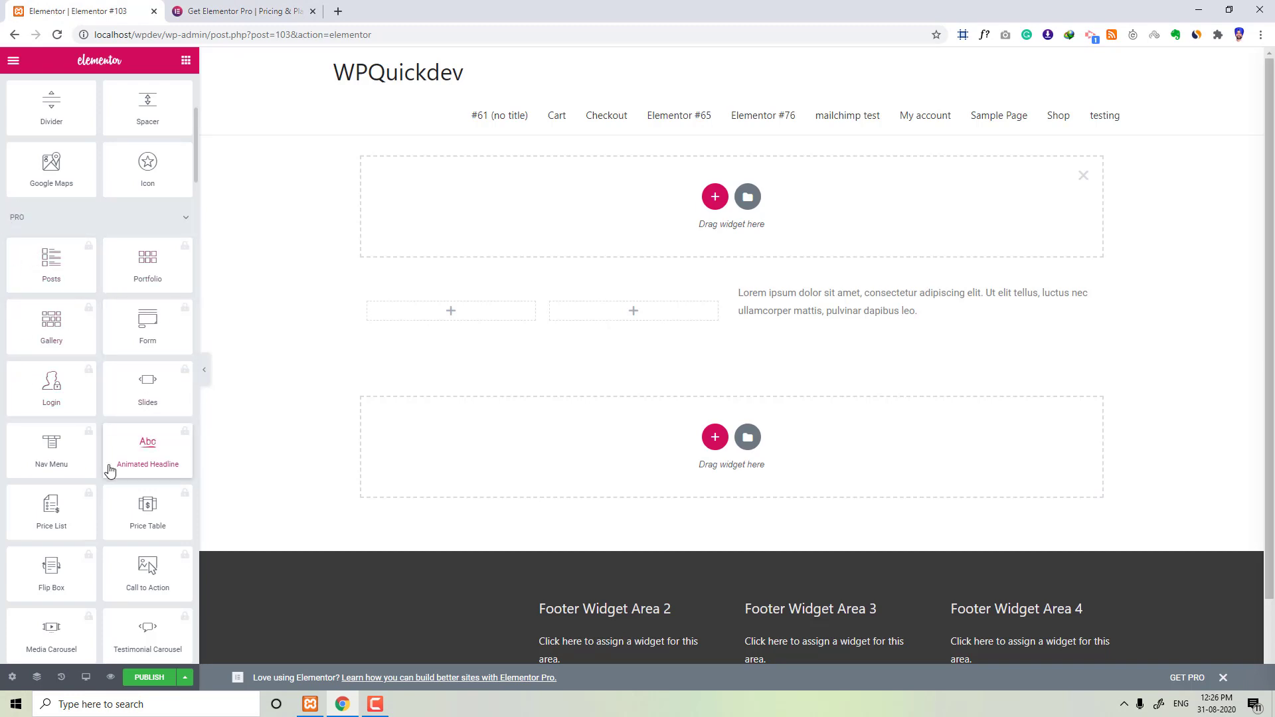
Step: Add an Image Box widget to the inner section's first column and a Button widget to its second
scroll(104, 475, down, 3)
scroll(105, 476, down, 3)
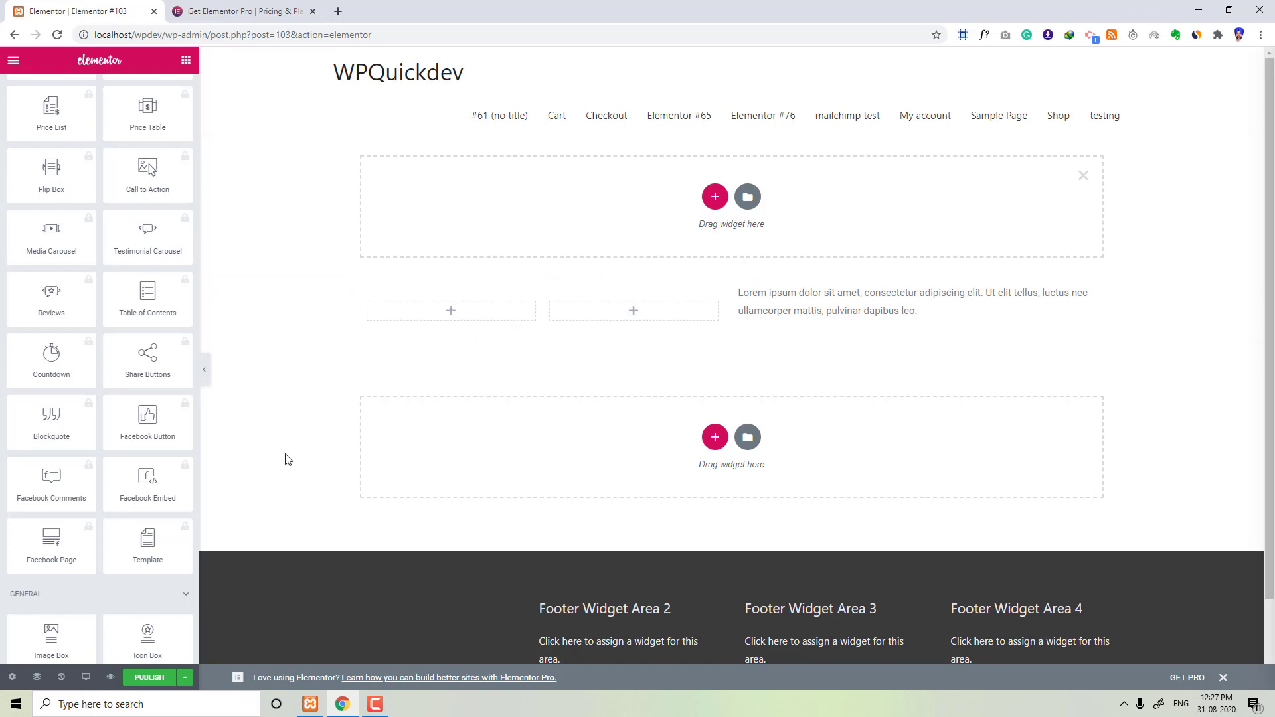
scroll(156, 461, down, 6)
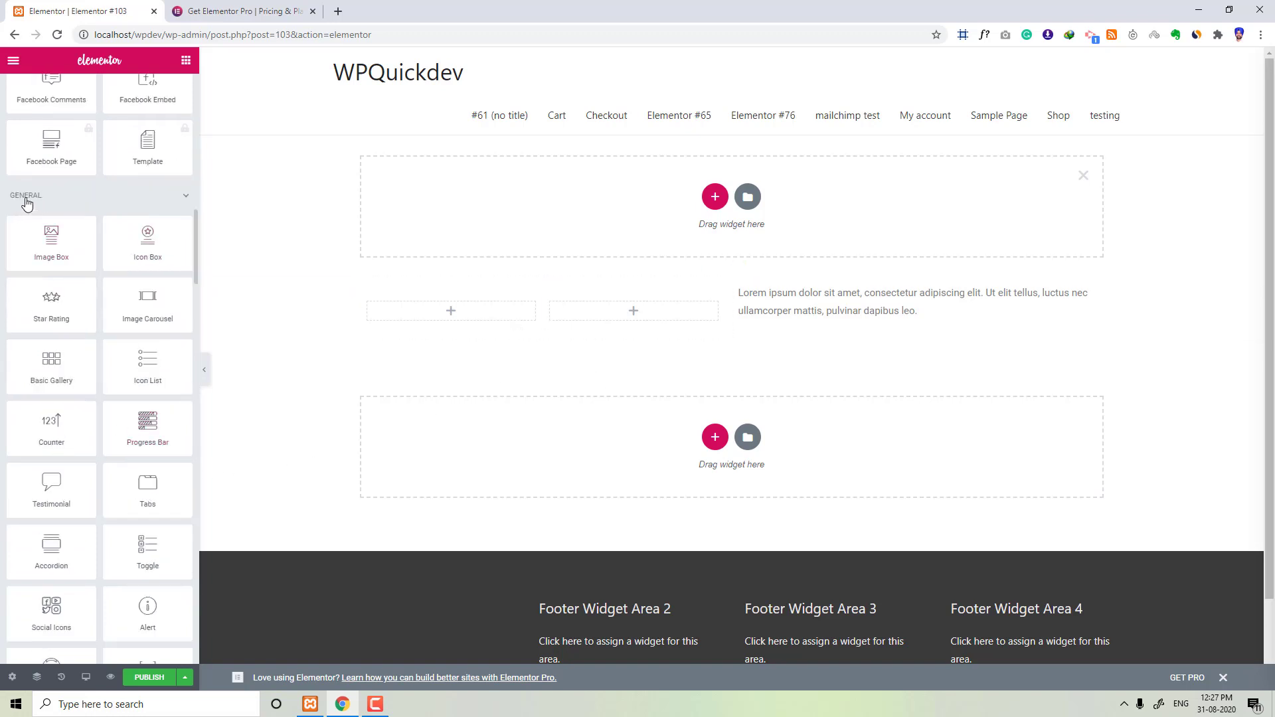
drag(51, 243, 487, 312)
click(186, 60)
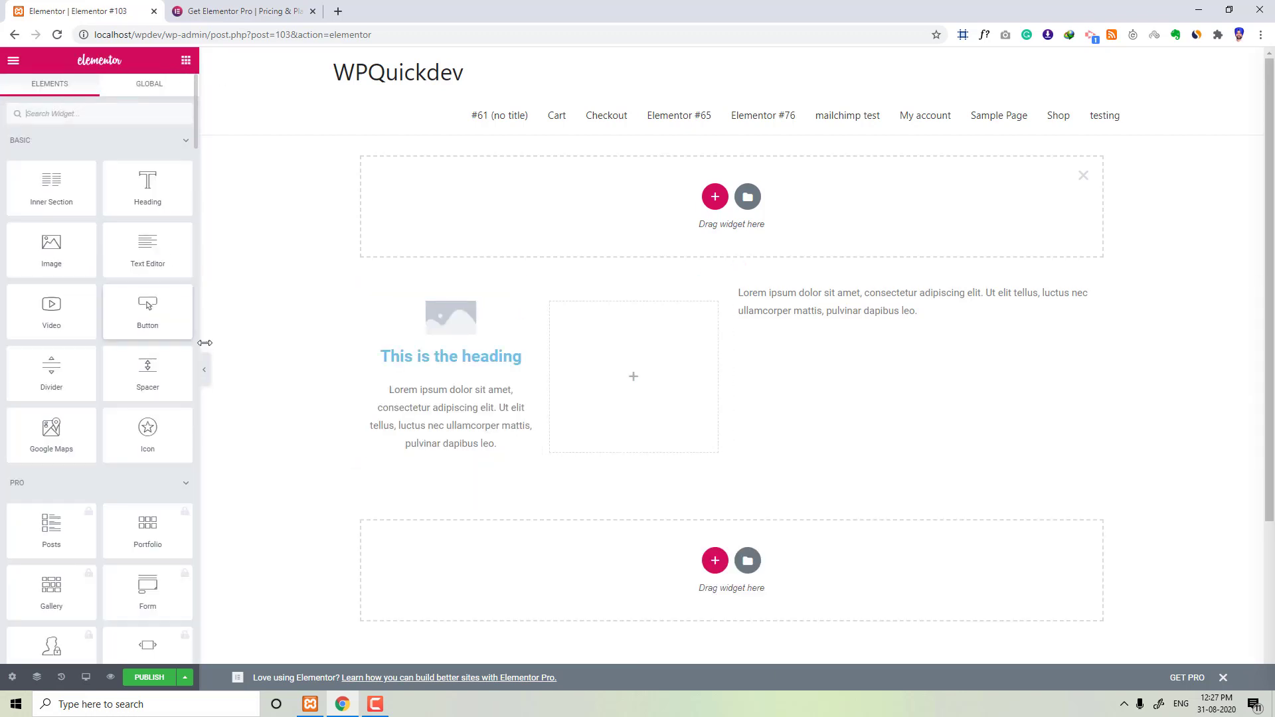
drag(148, 308, 634, 358)
click(186, 60)
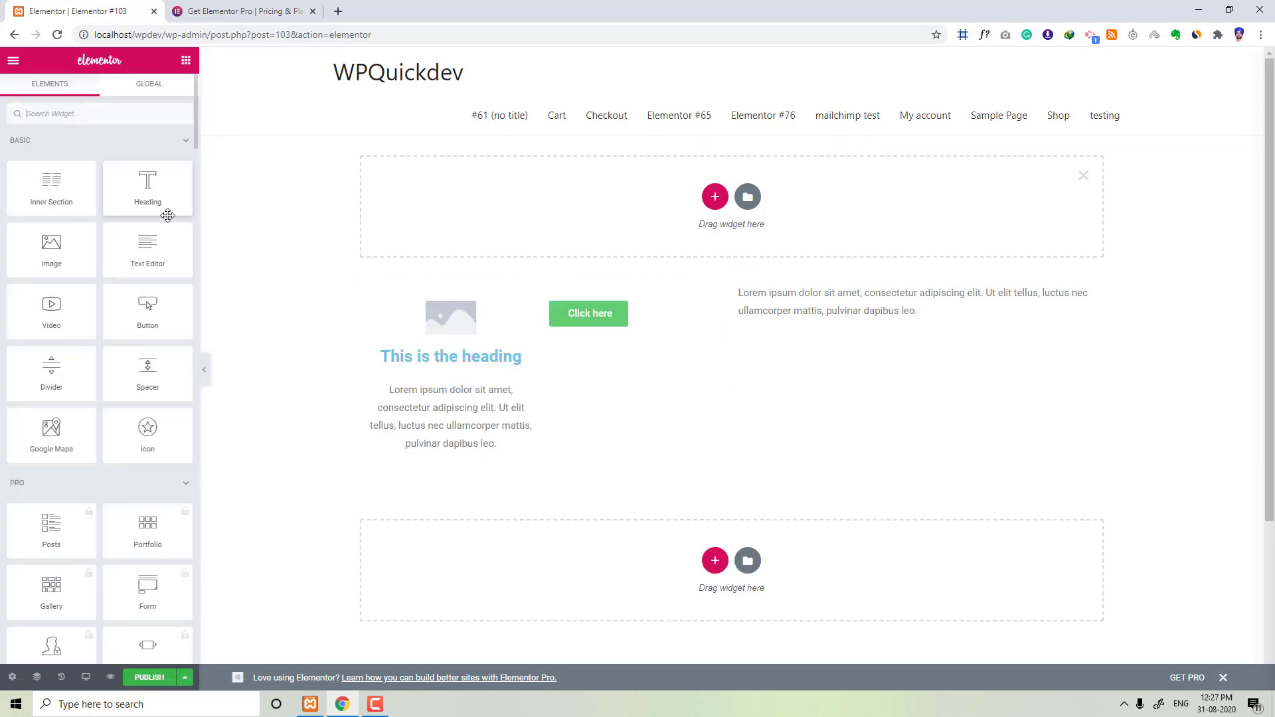
Step: Browse the General and Site widget categories in the widget panel
scroll(122, 297, down, 3)
scroll(121, 297, down, 15)
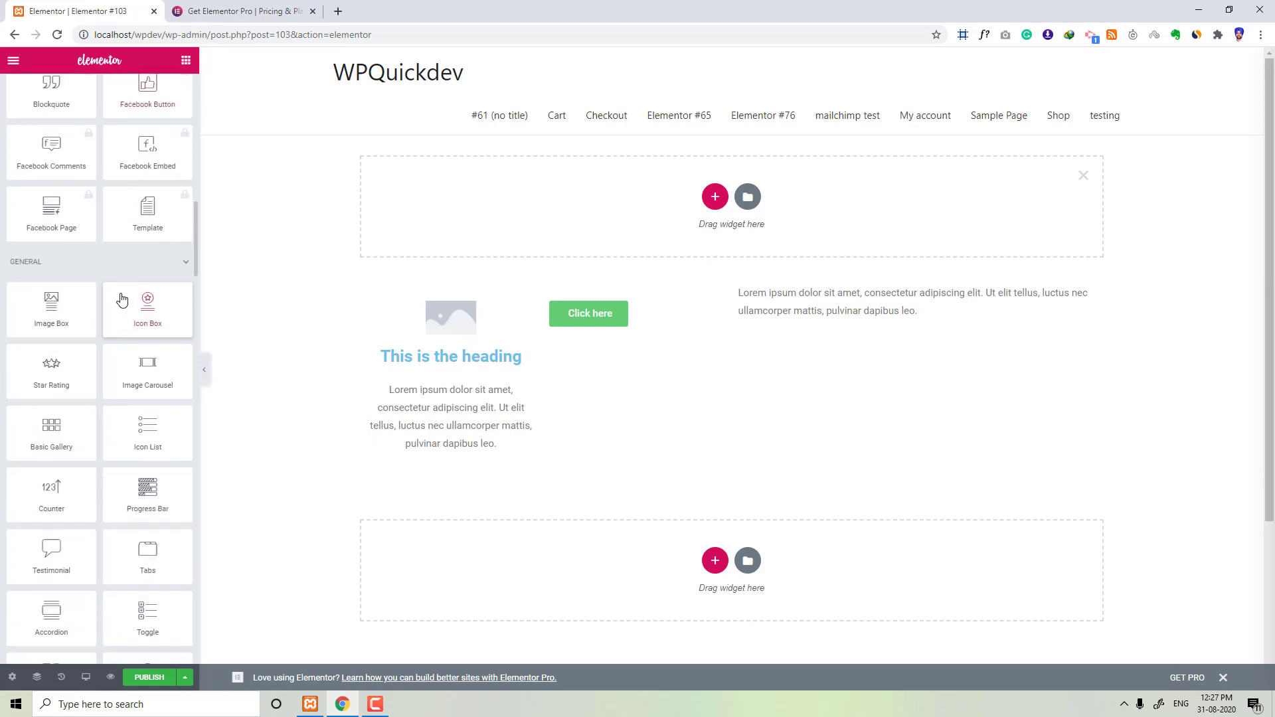
scroll(120, 293, down, 8)
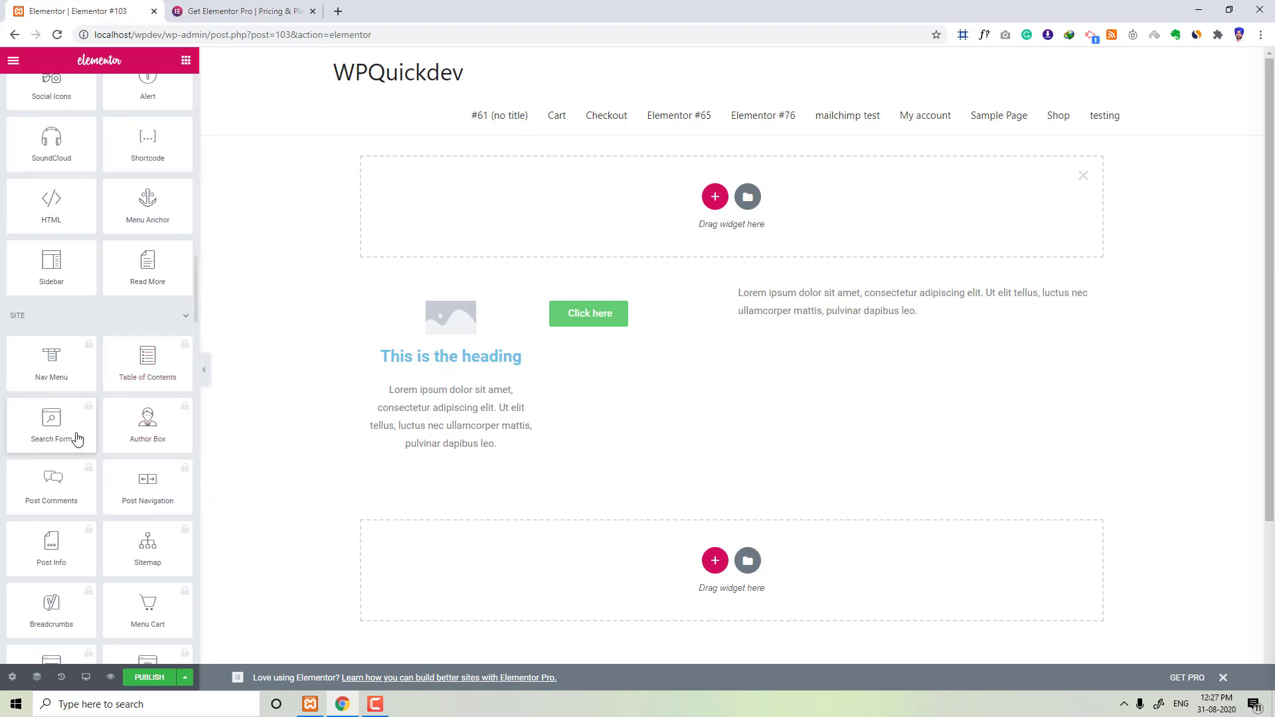
scroll(112, 442, down, 3)
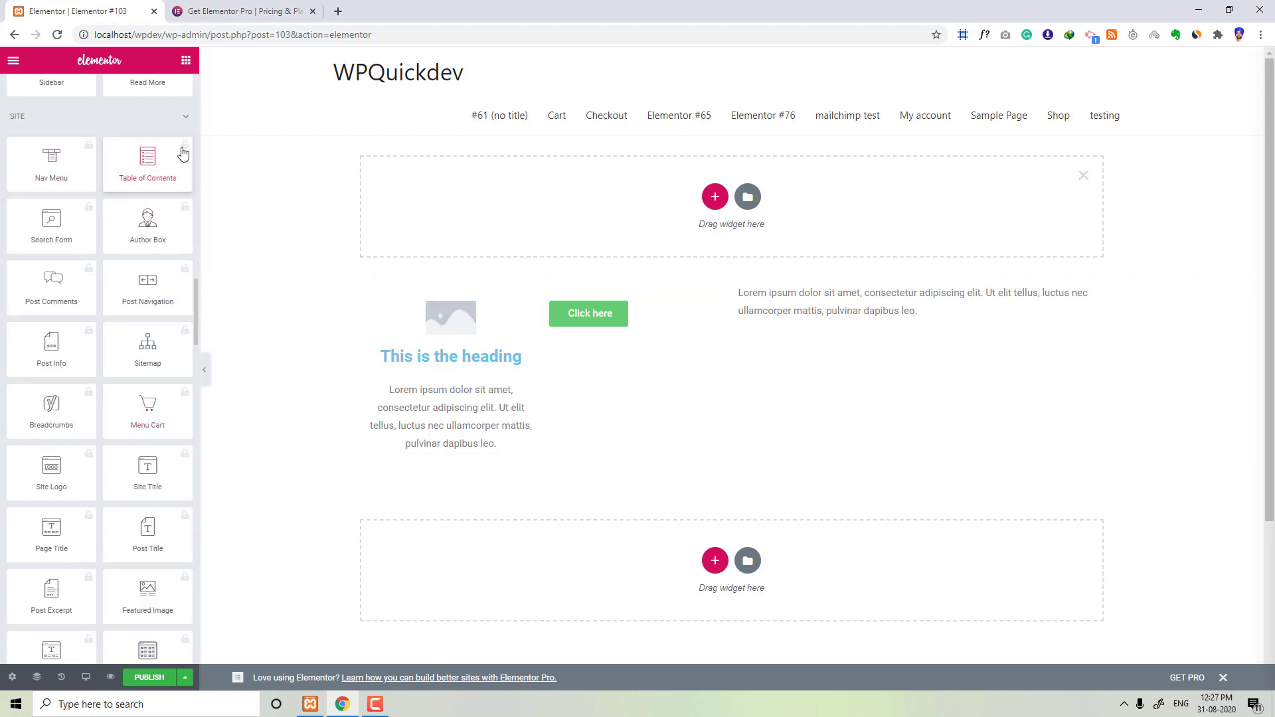
Step: Add an Advanced Accordion widget from Essential Addons below the text in the right column
scroll(183, 440, down, 5)
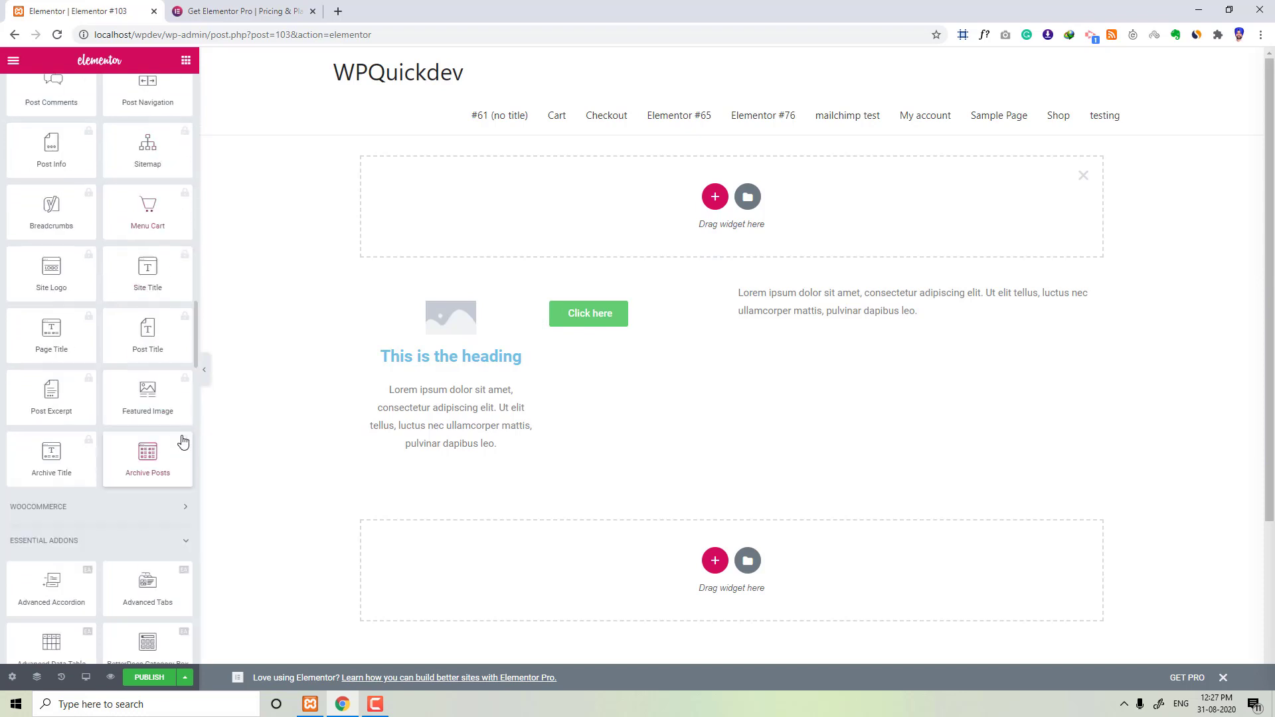
click(160, 374)
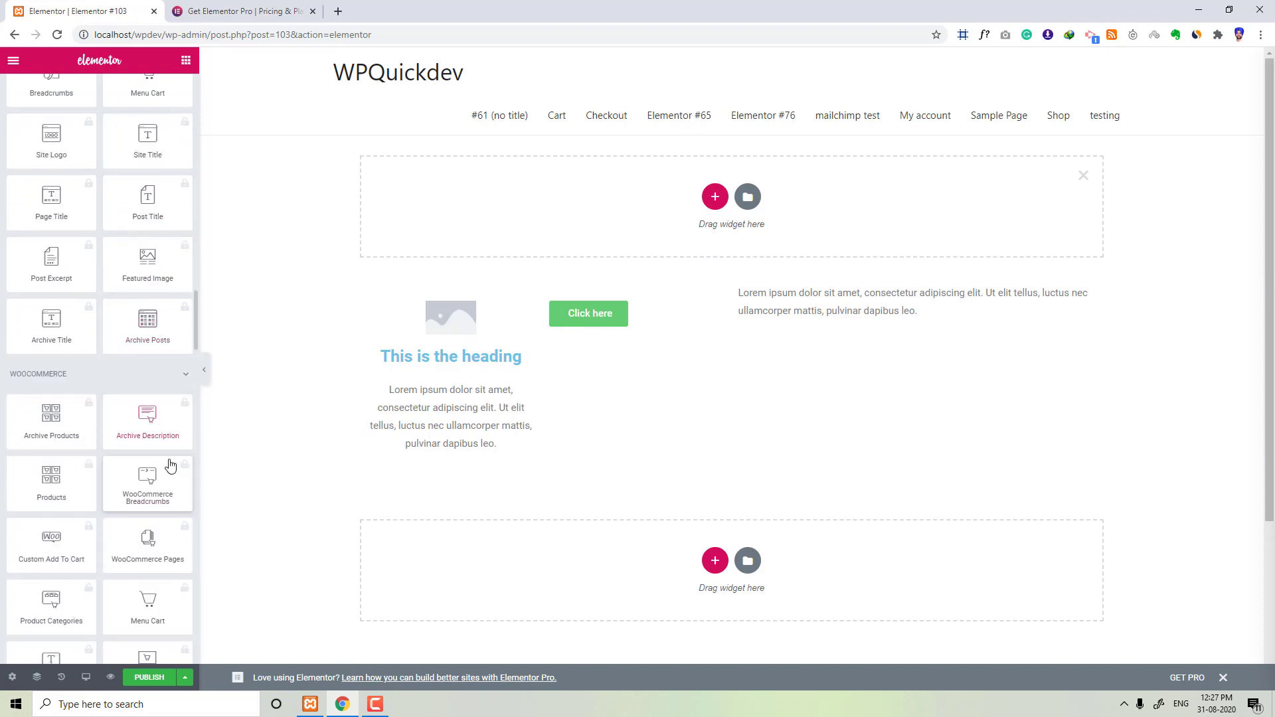
scroll(168, 462, down, 5)
scroll(170, 456, down, 8)
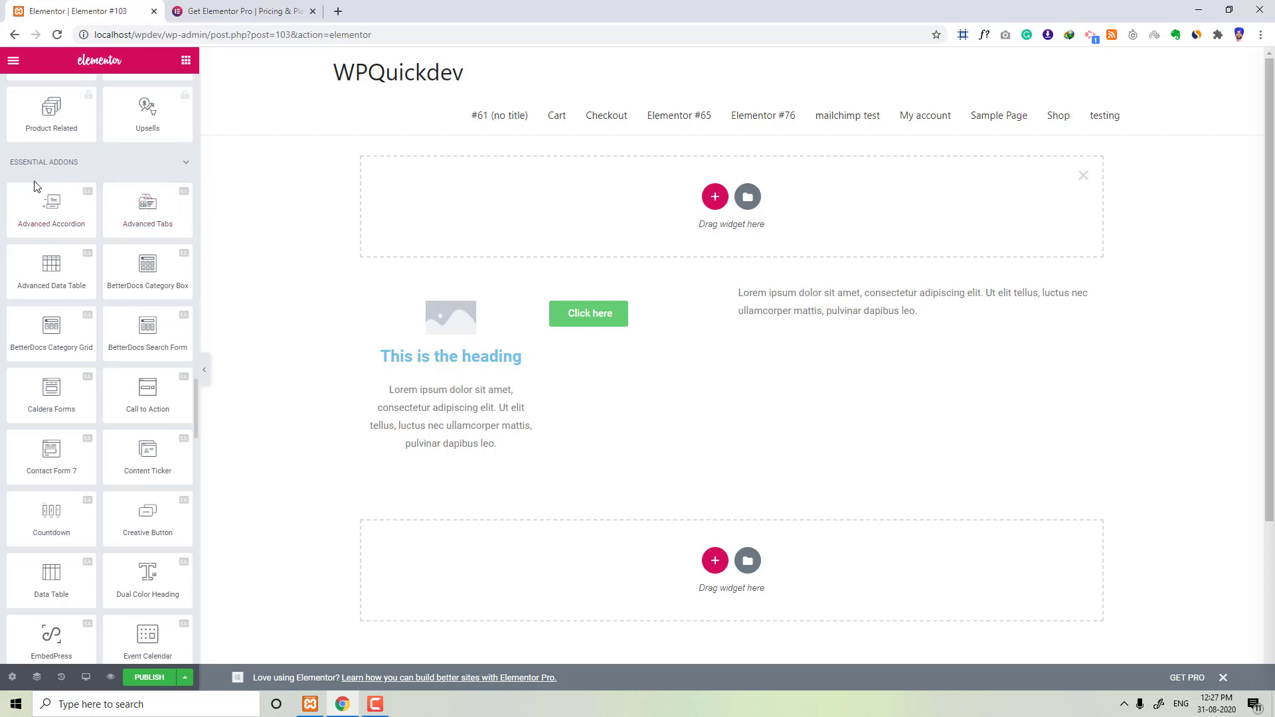
drag(51, 213, 831, 336)
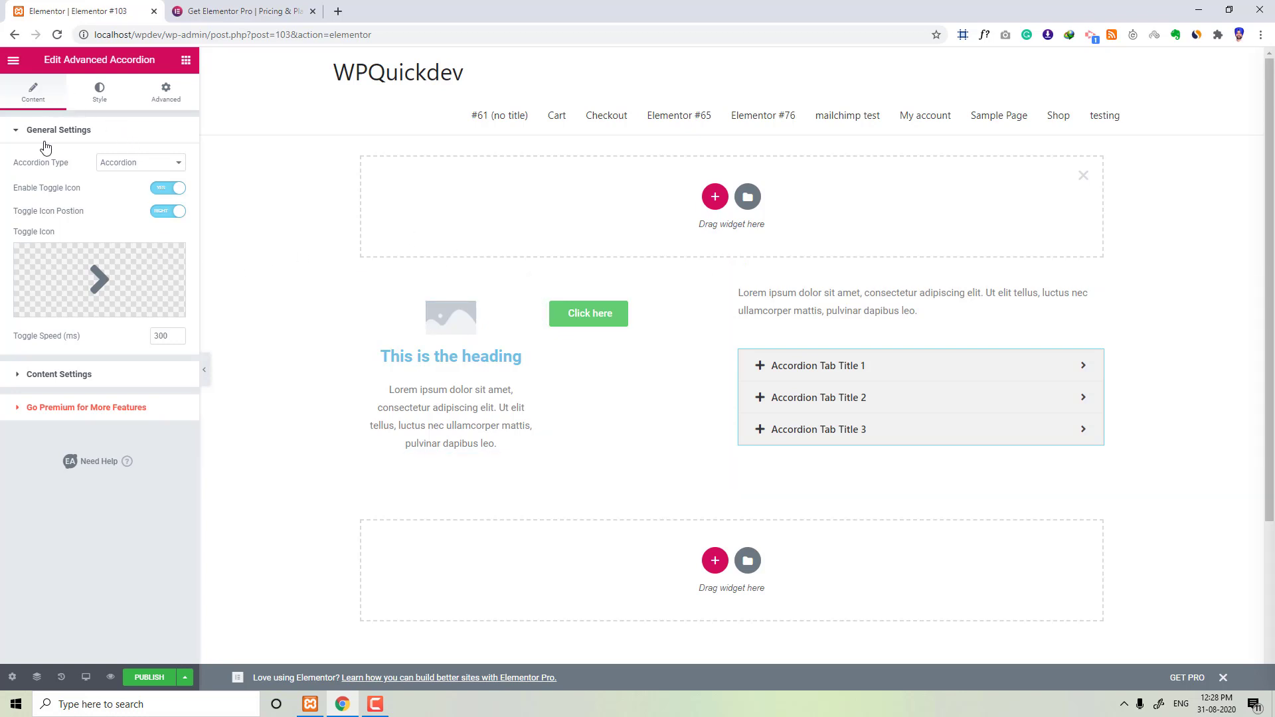
Step: Browse the widget panel categories and inspect the Page Settings with its Style options
click(186, 64)
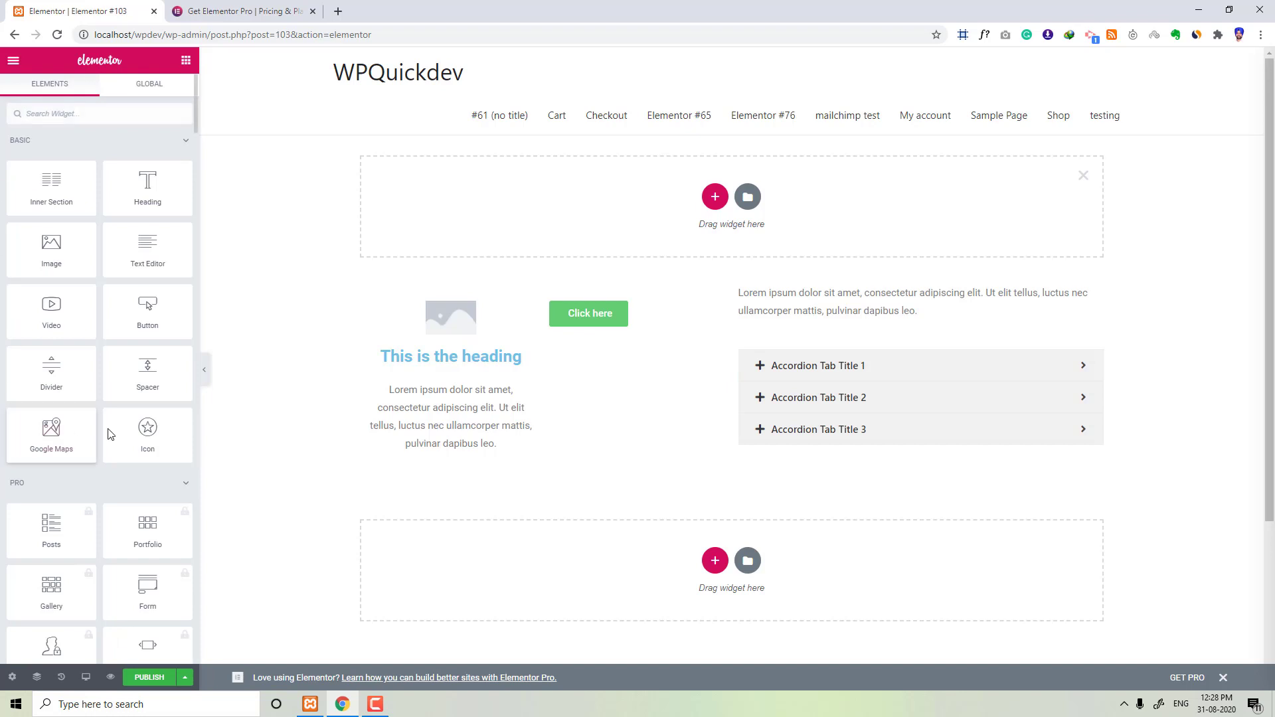
scroll(60, 432, down, 5)
scroll(61, 435, down, 15)
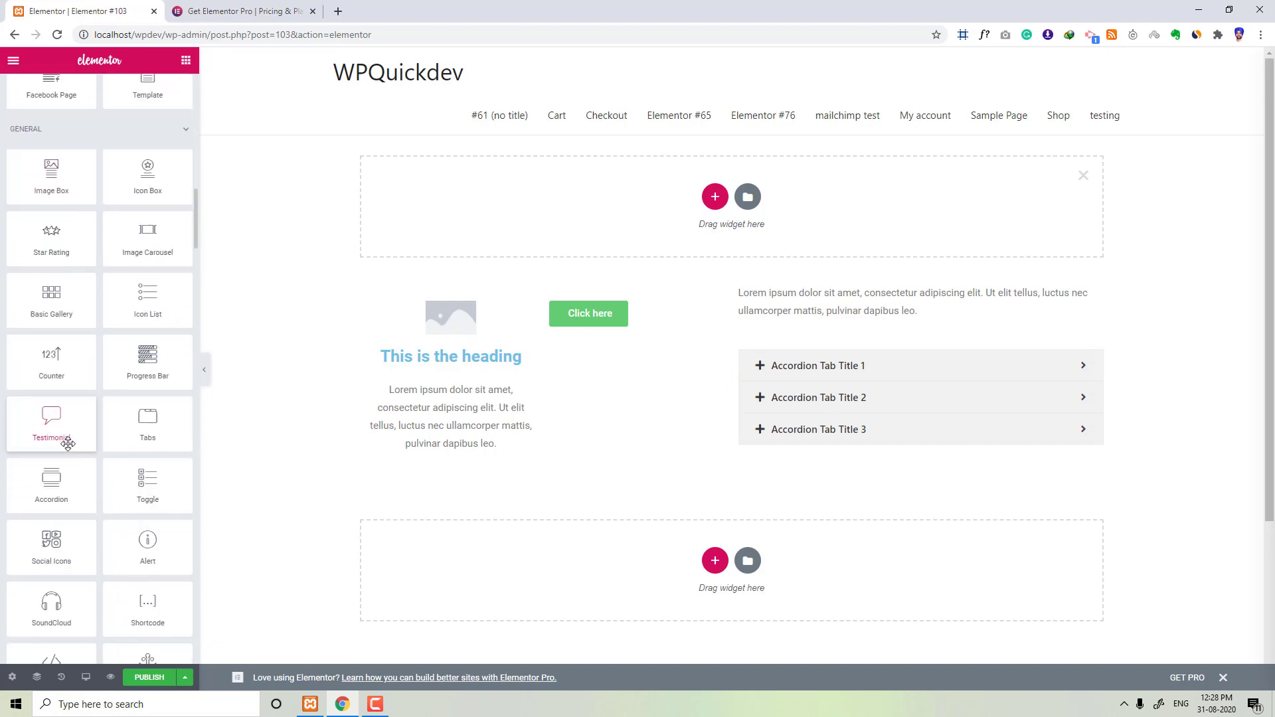
scroll(65, 447, down, 3)
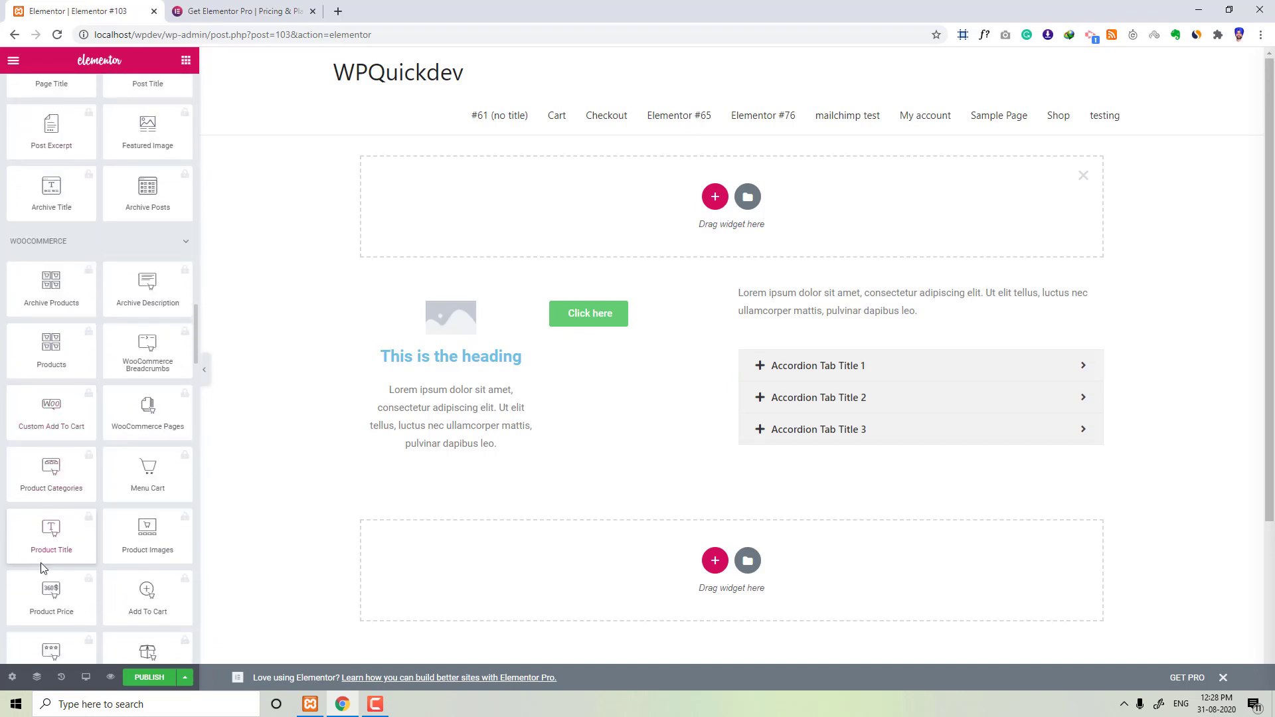
click(10, 678)
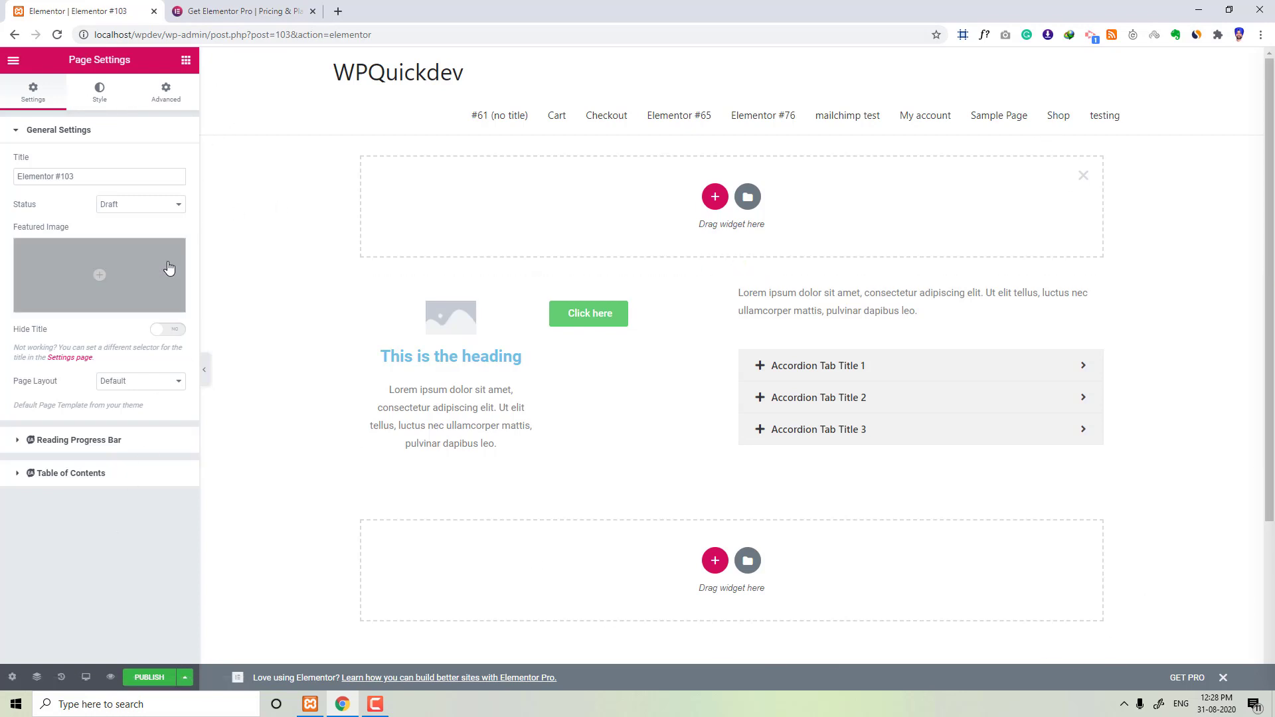
click(103, 106)
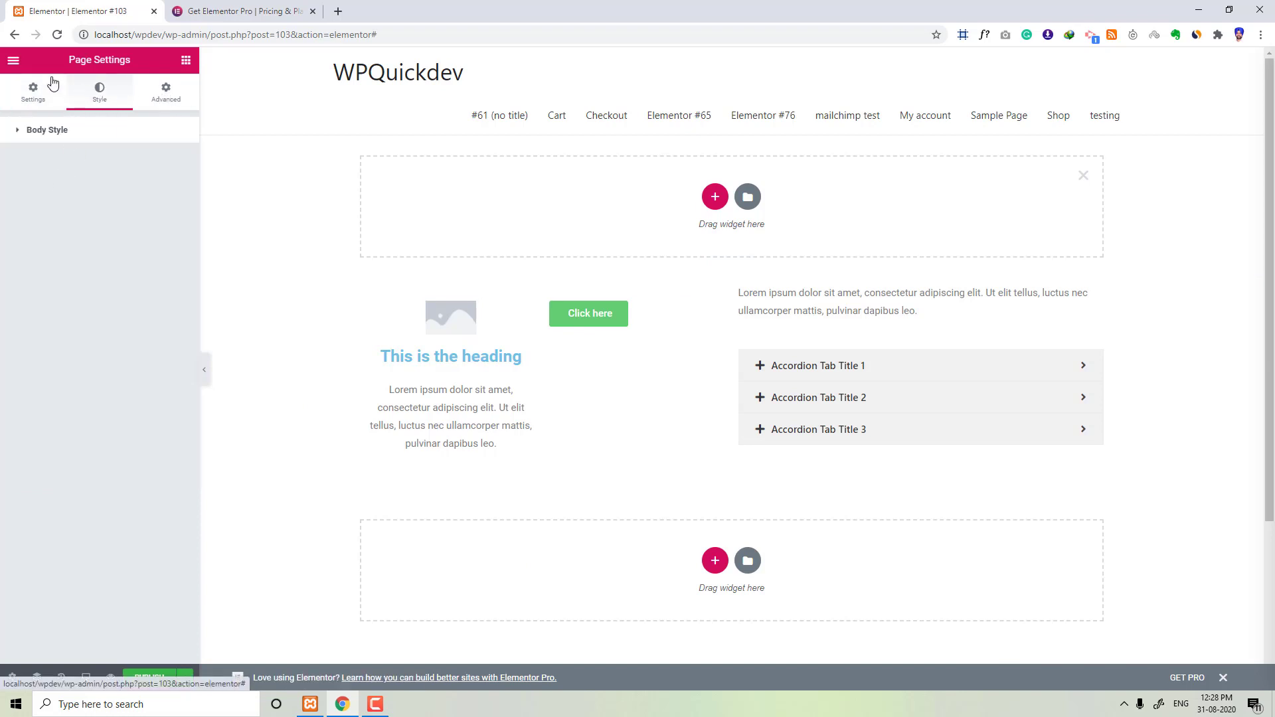
click(186, 63)
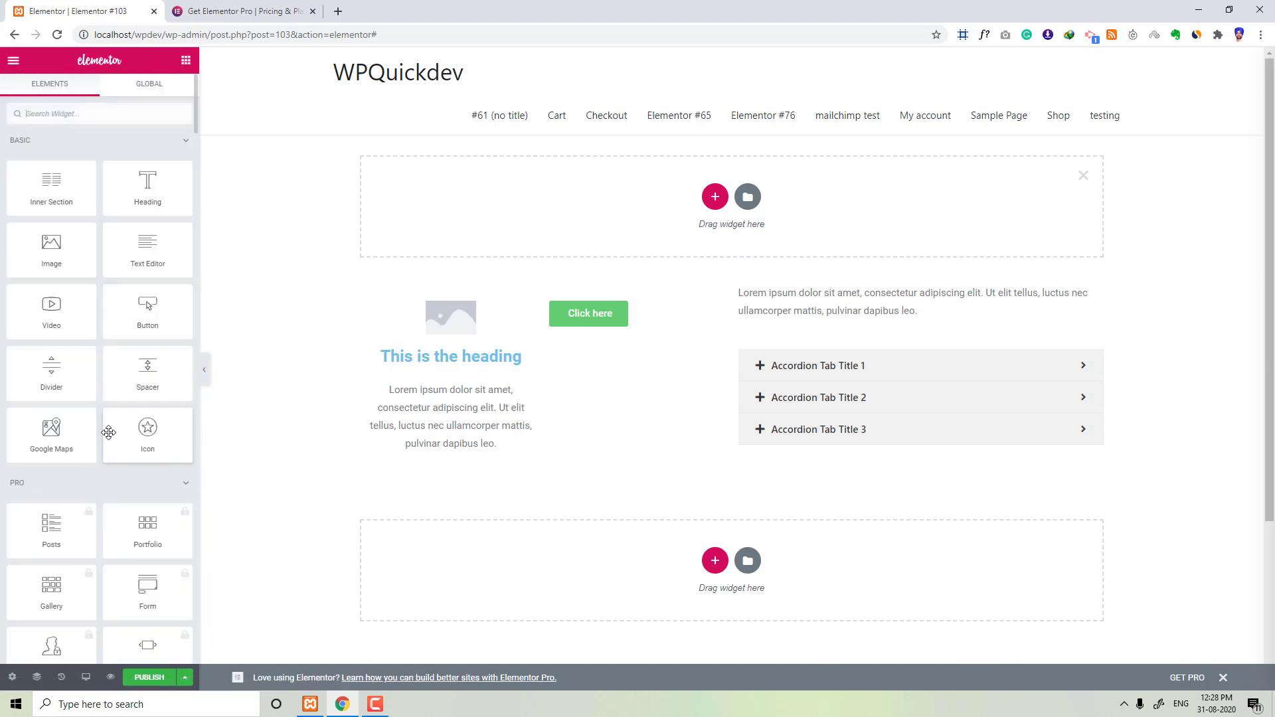
Step: Open the Navigator to review the page's structure, then close it
scroll(80, 625, down, 2)
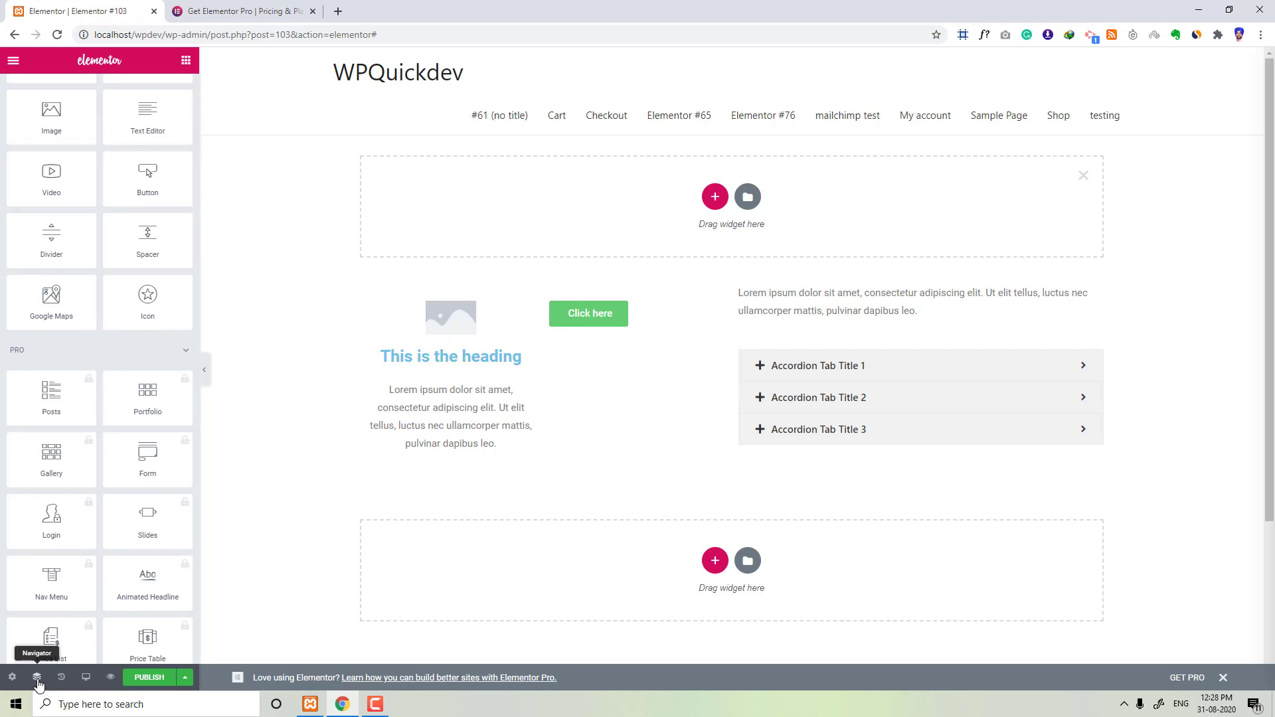
click(38, 679)
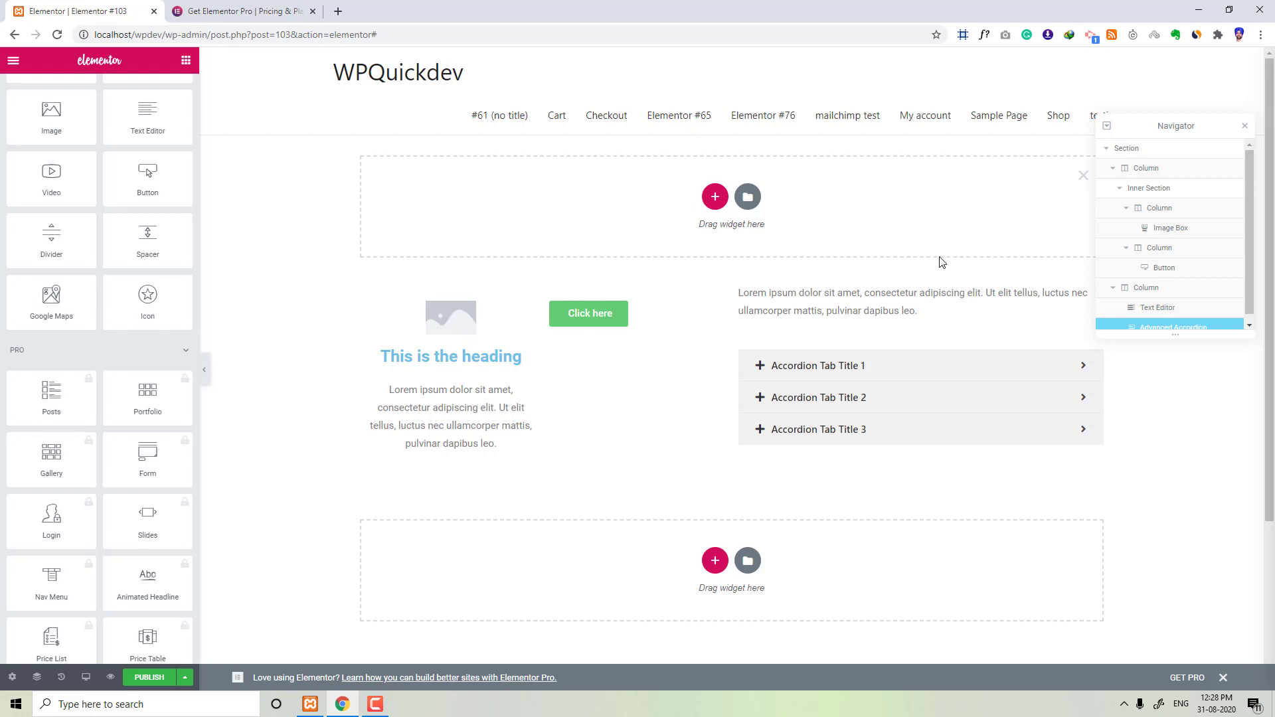
click(1244, 129)
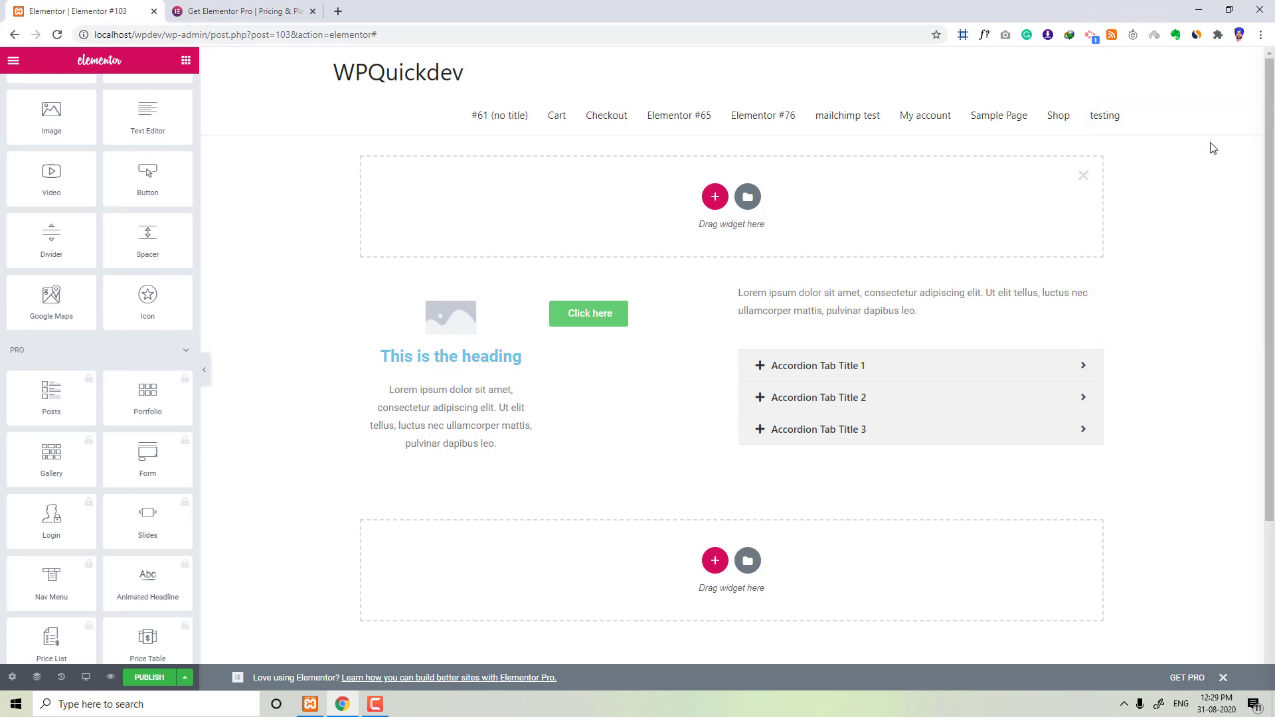
Step: Open the History and revert the page to the Text Editor added action
click(61, 677)
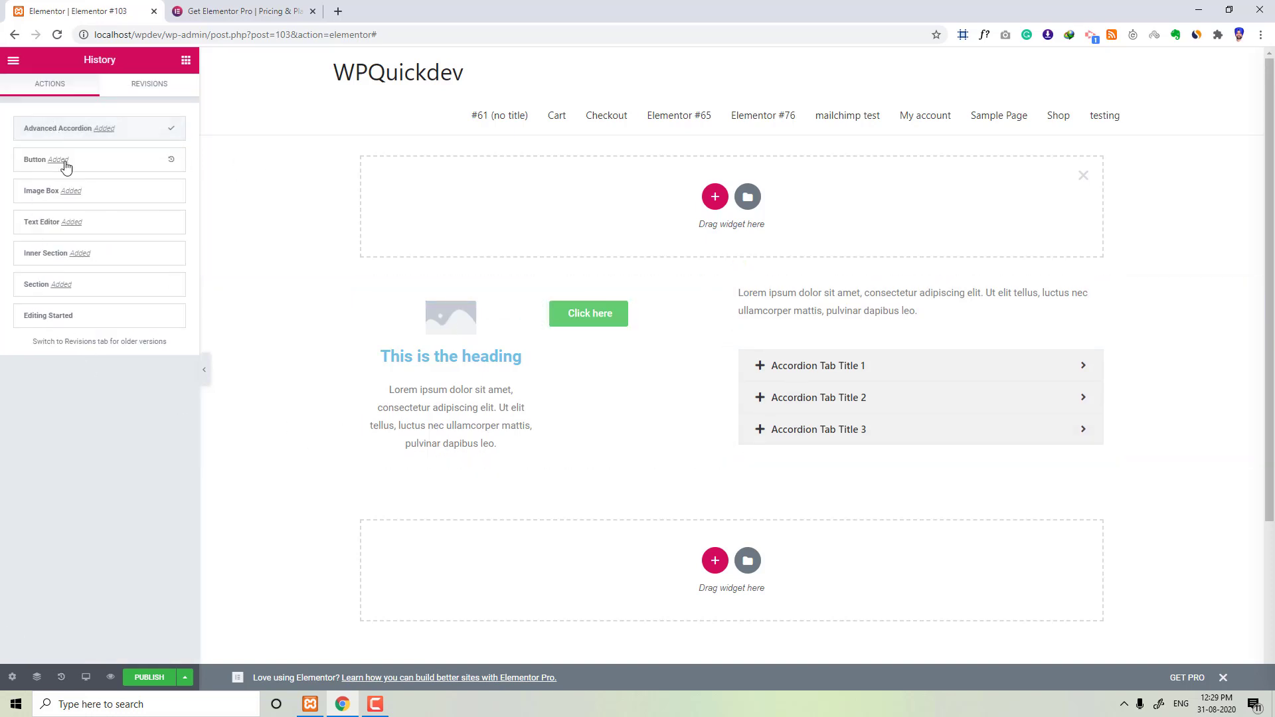
click(49, 227)
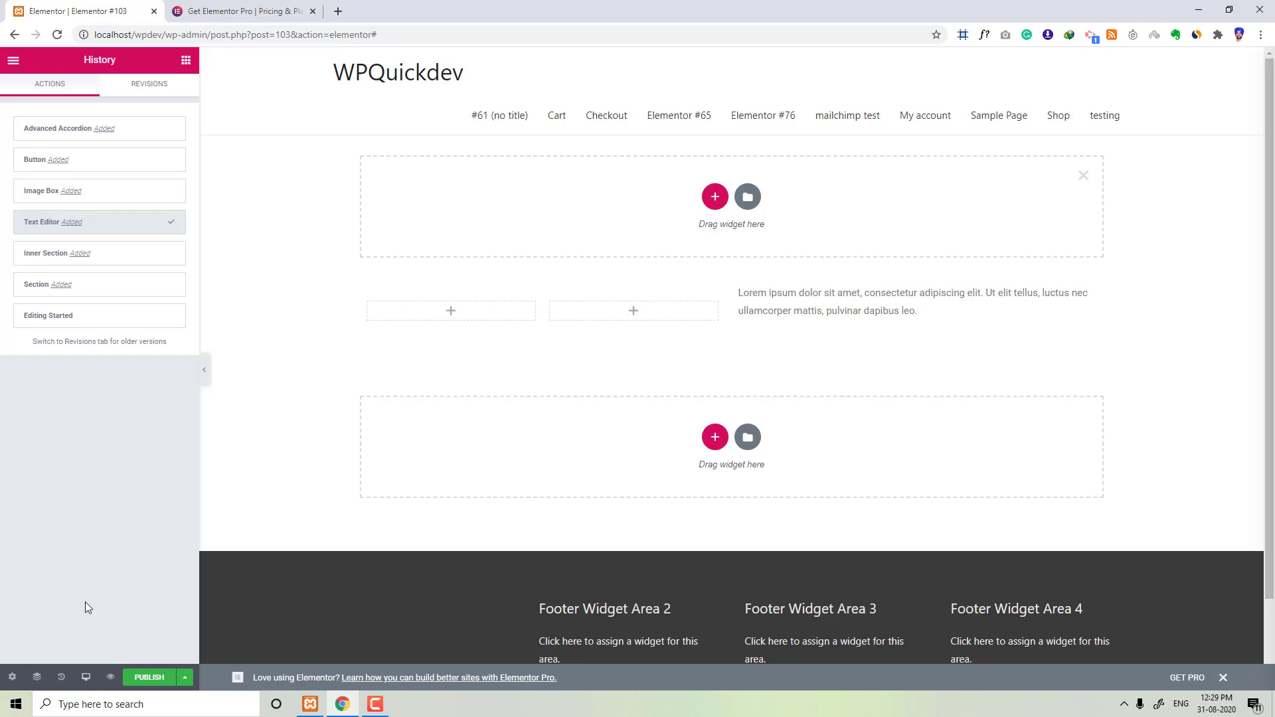
Step: Look through the Revisions and Actions lists of the History panel
click(140, 85)
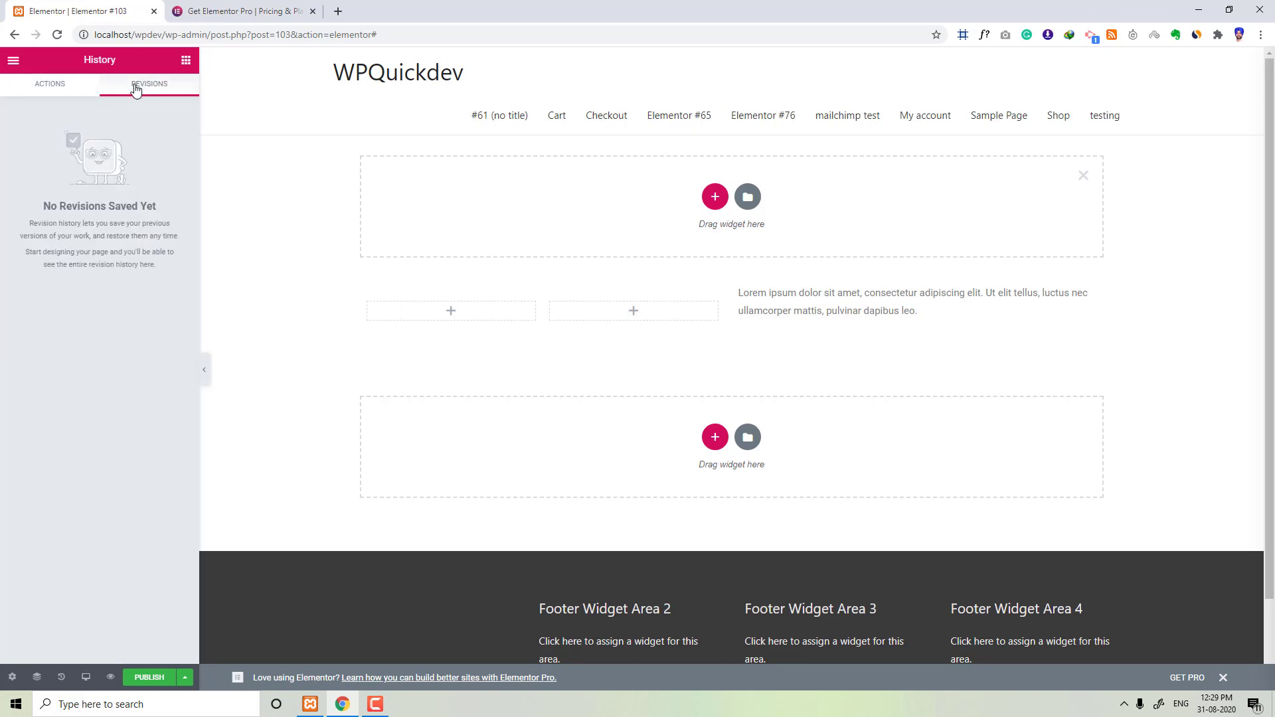
click(68, 92)
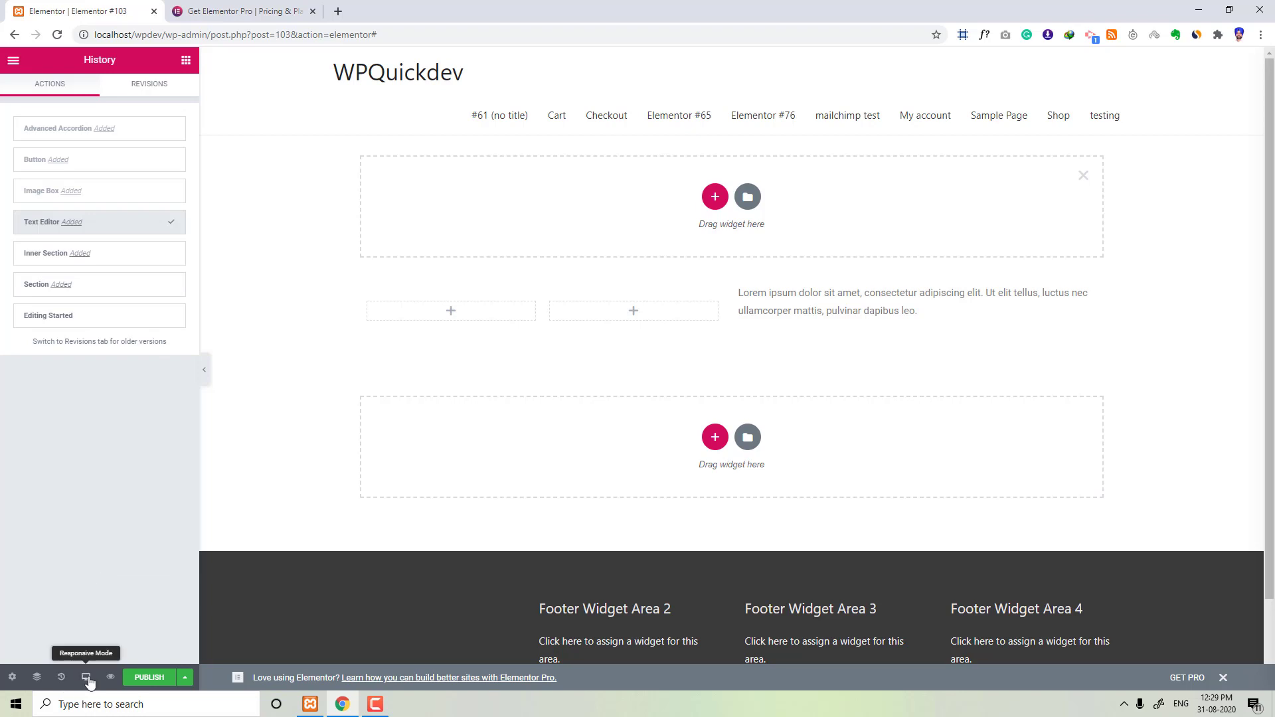
click(131, 89)
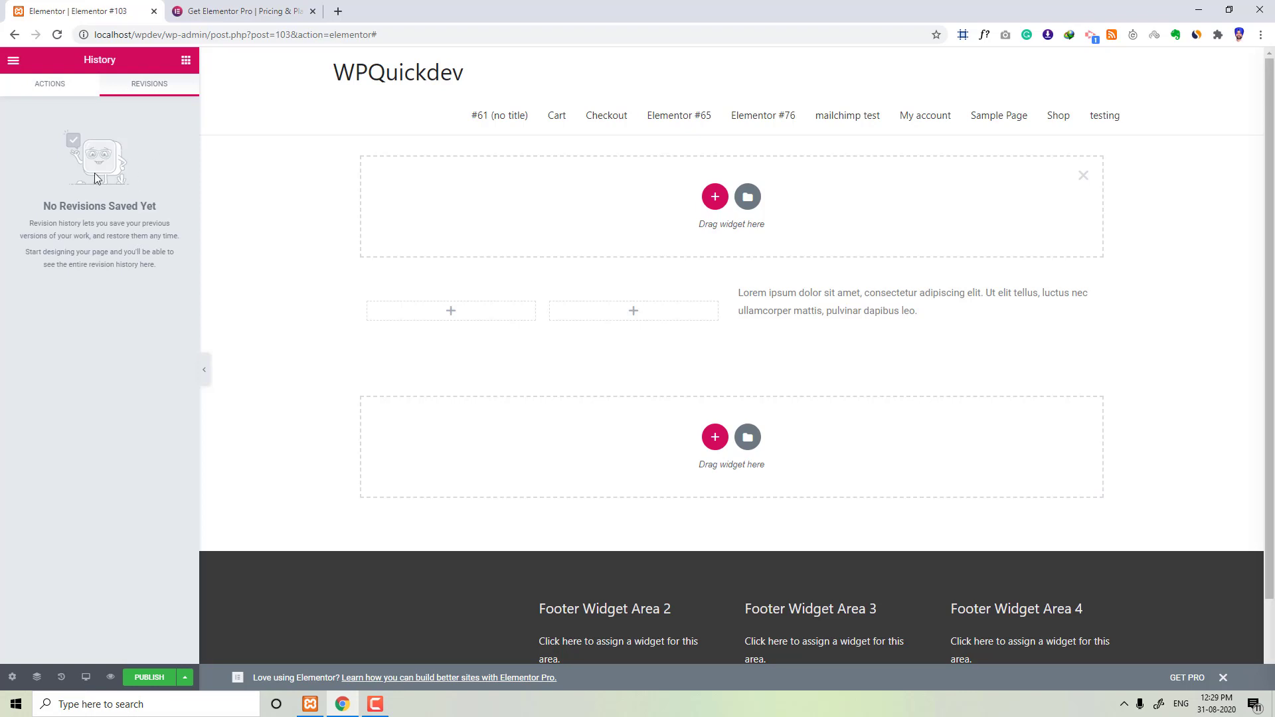
click(50, 84)
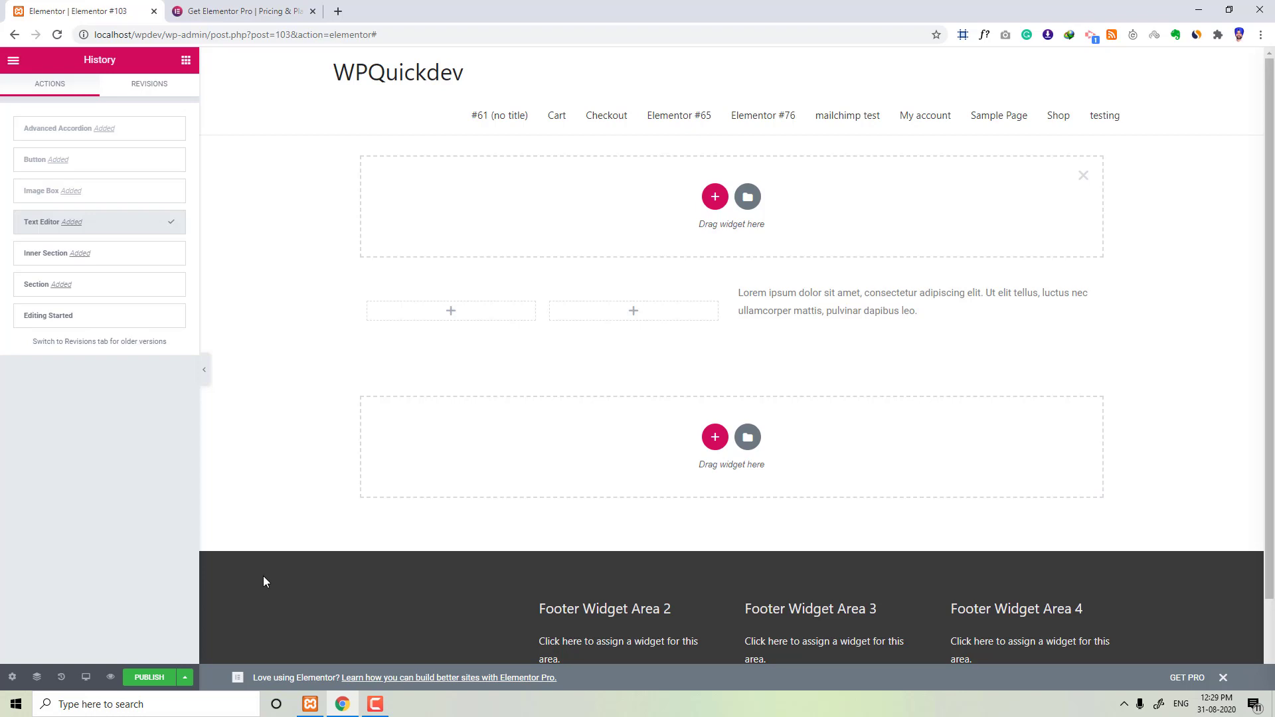
Step: Preview the page in Mobile responsive mode and return to the widget panel
click(86, 678)
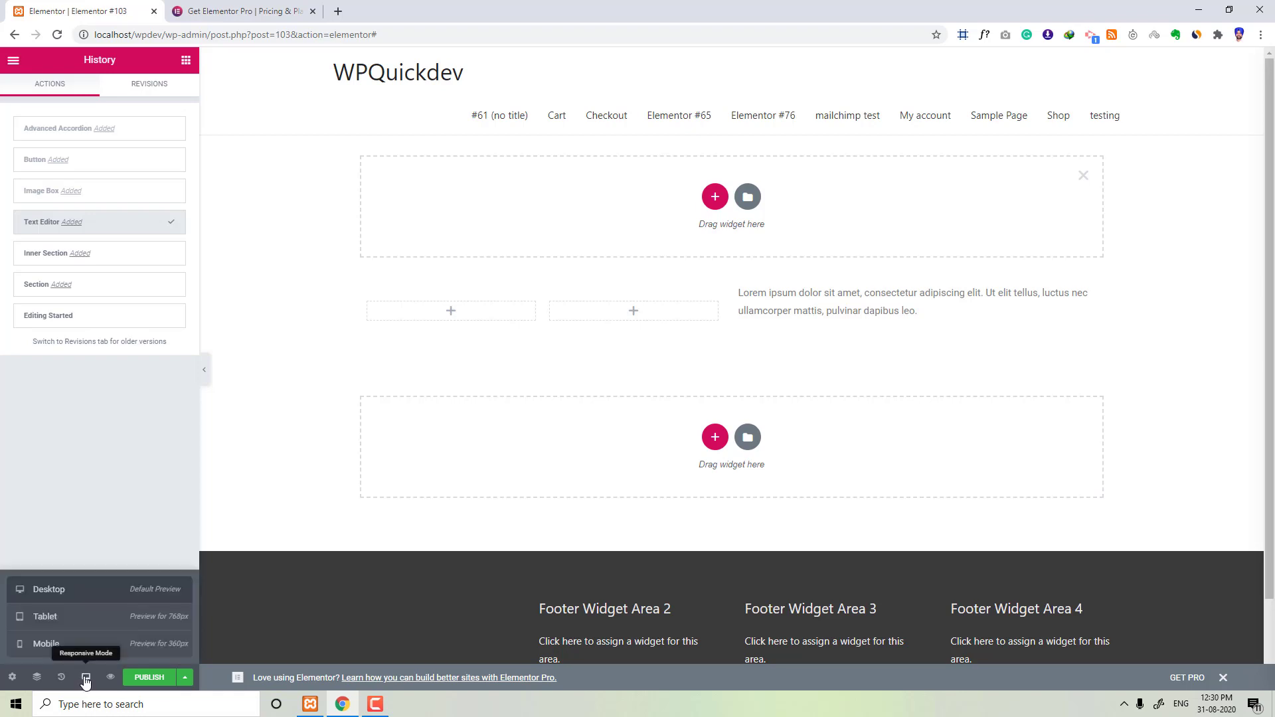
click(66, 644)
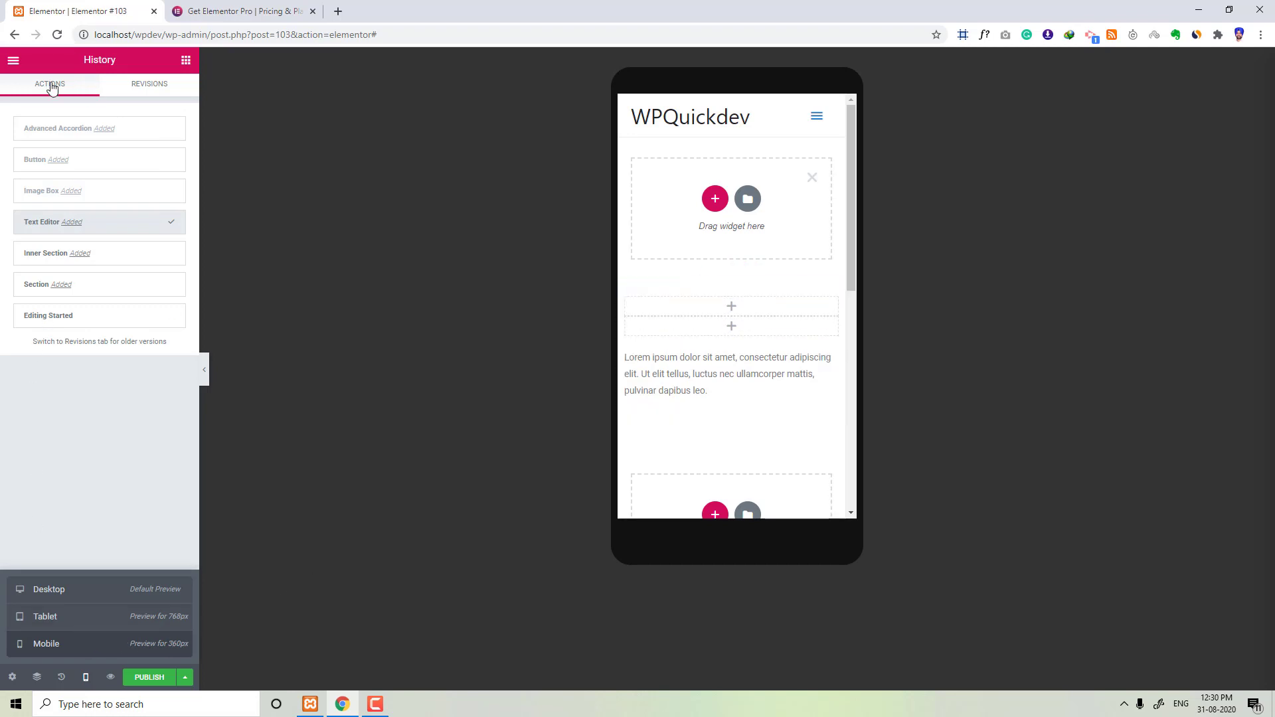
click(186, 59)
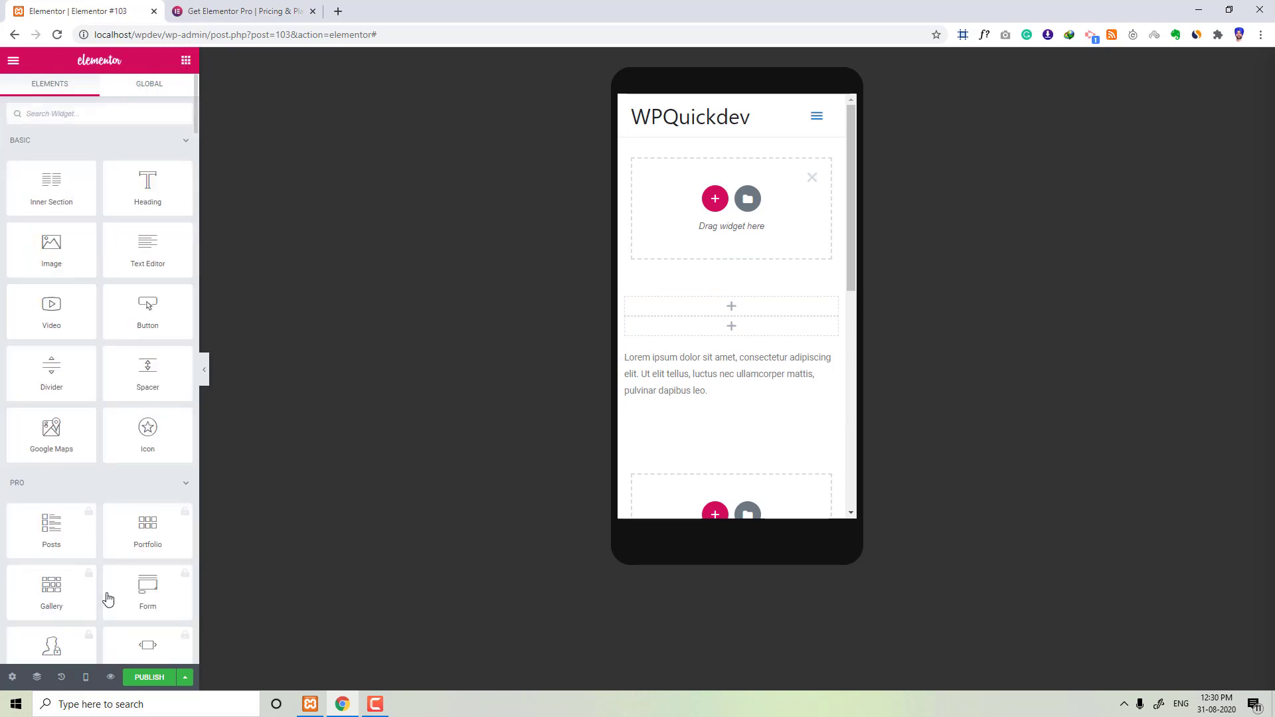
Step: Preview the page in a new tab, then switch the editor back to Desktop view
click(112, 678)
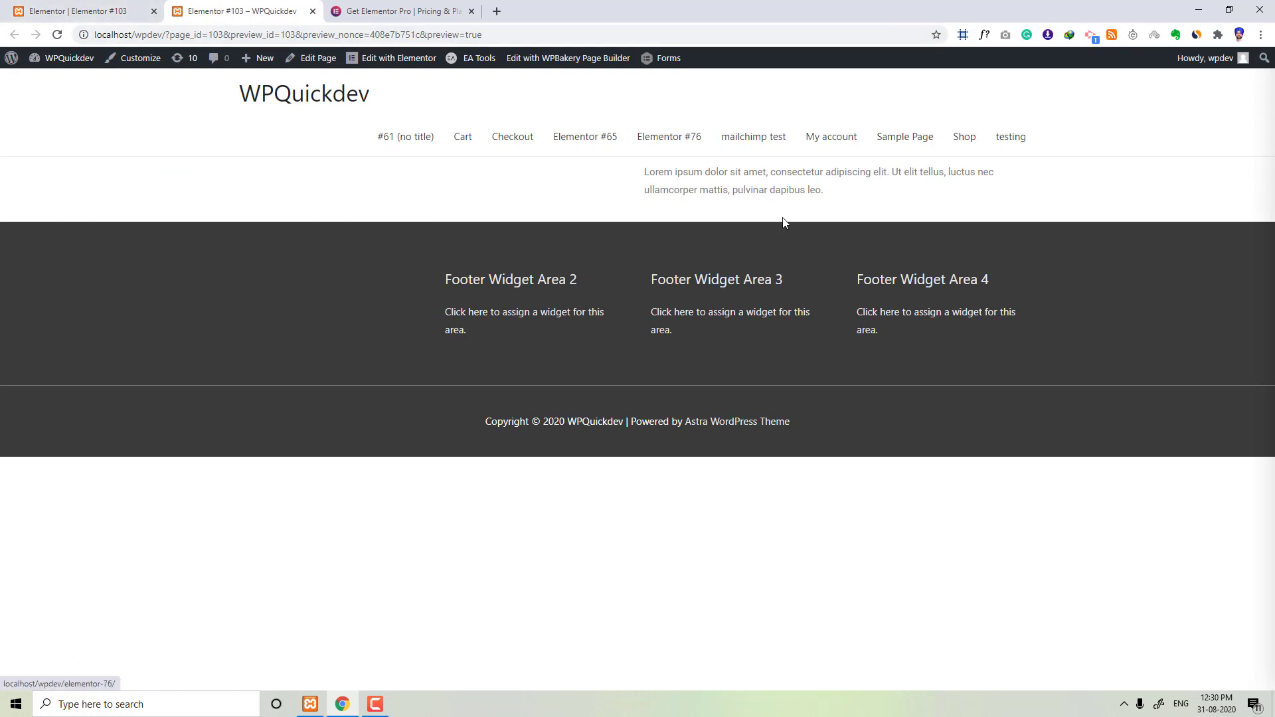
click(100, 11)
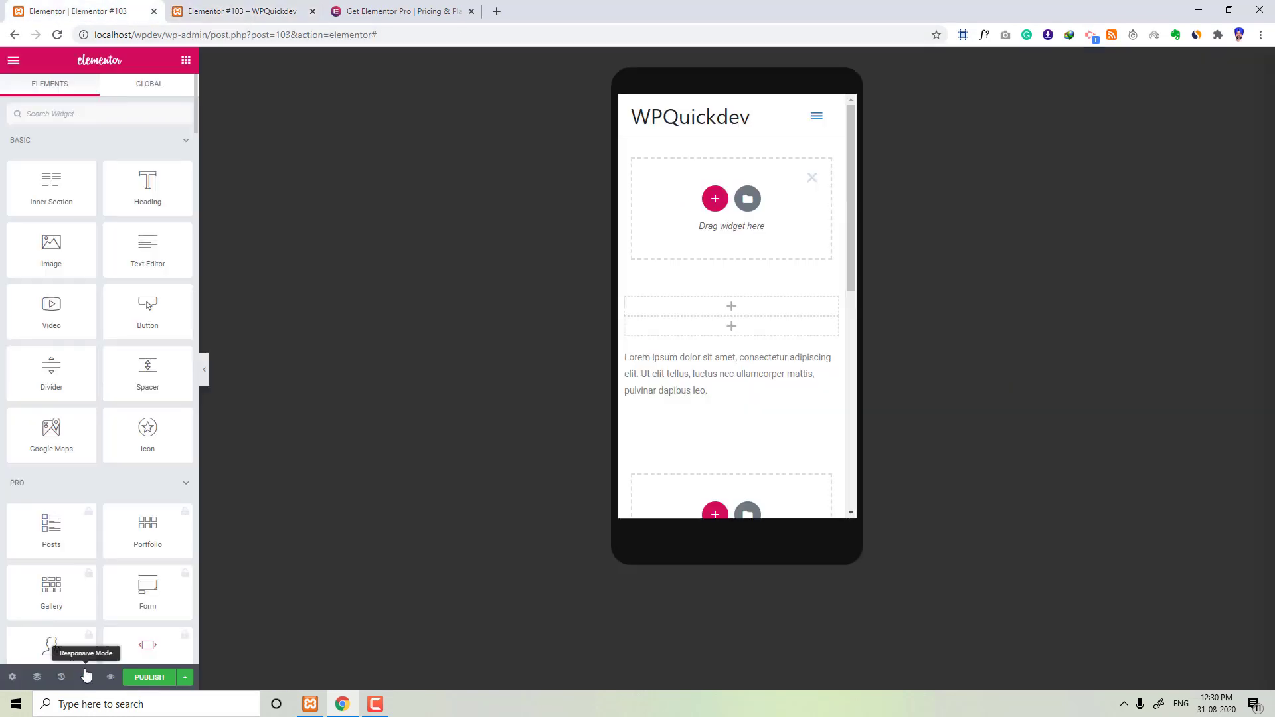
click(86, 678)
click(99, 598)
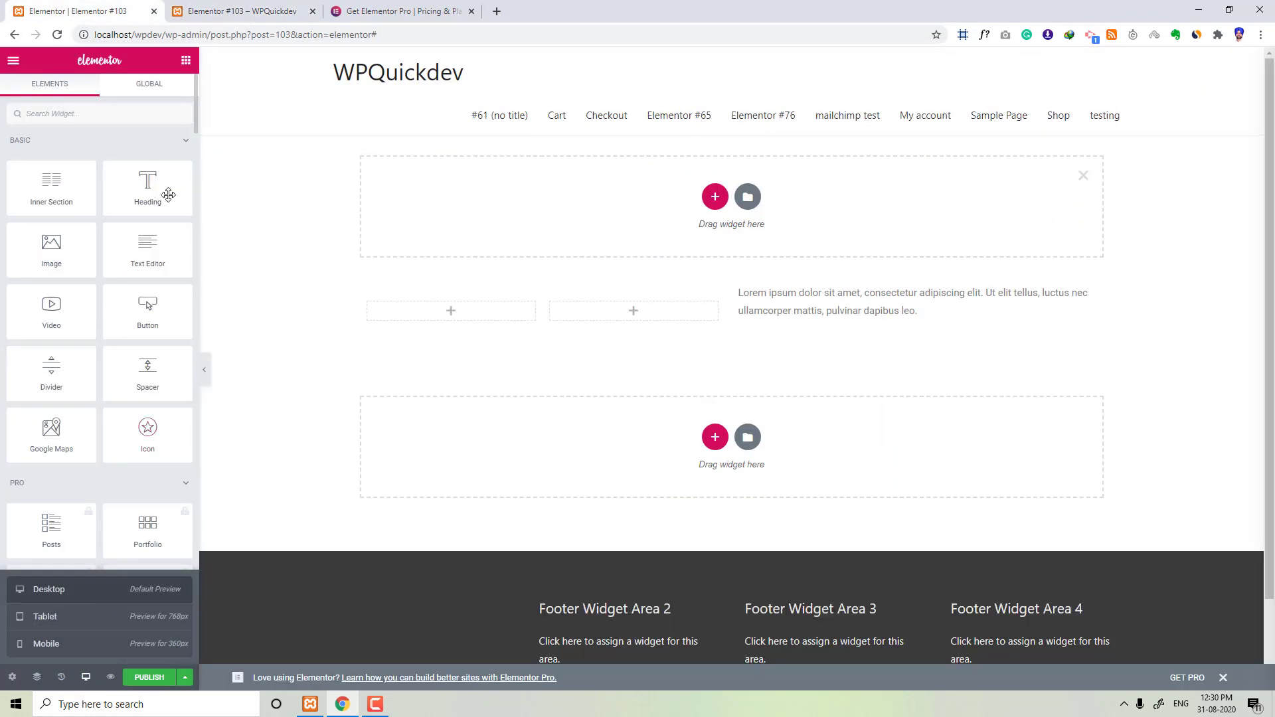
Step: Open the save options beside Publish and the editor's main menu
click(181, 681)
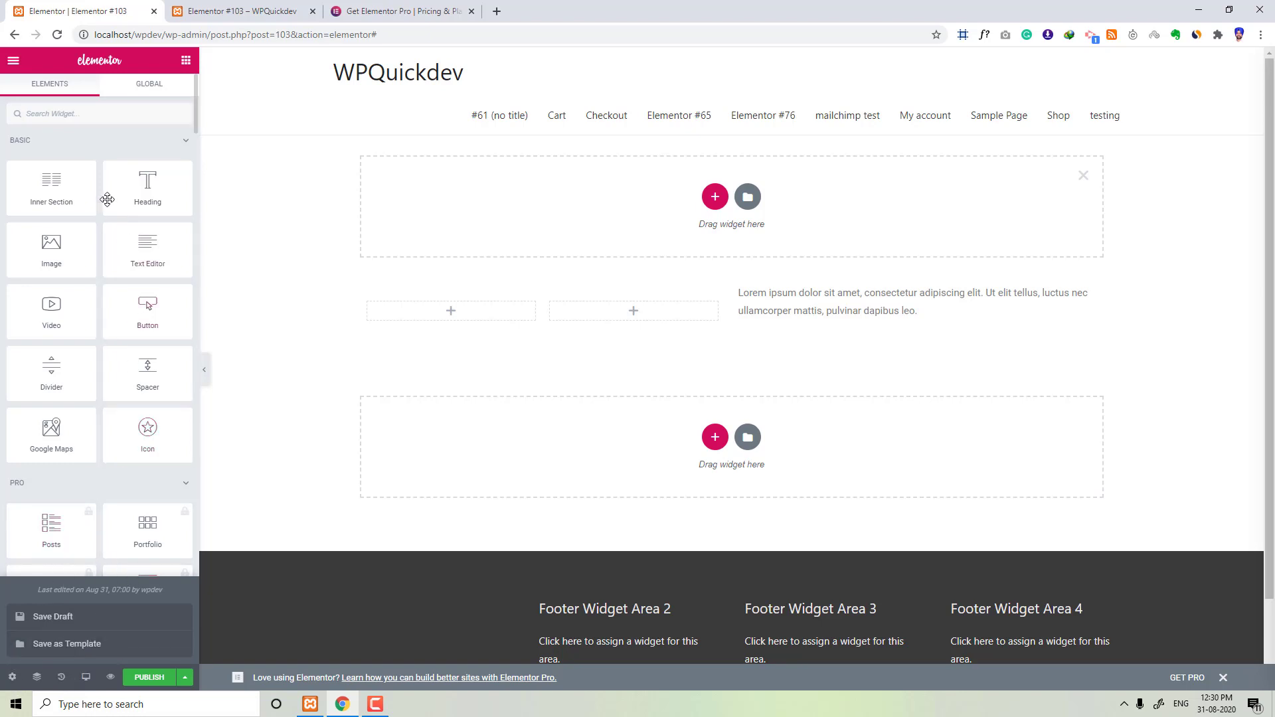
click(12, 61)
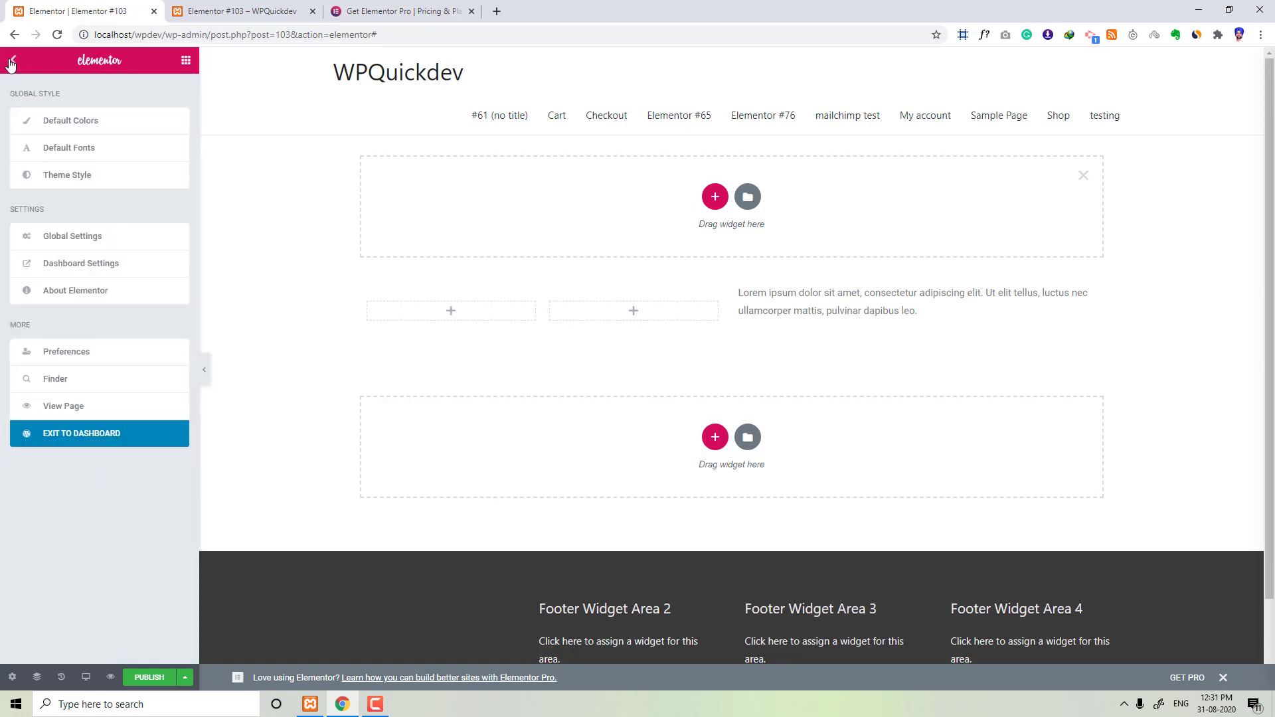